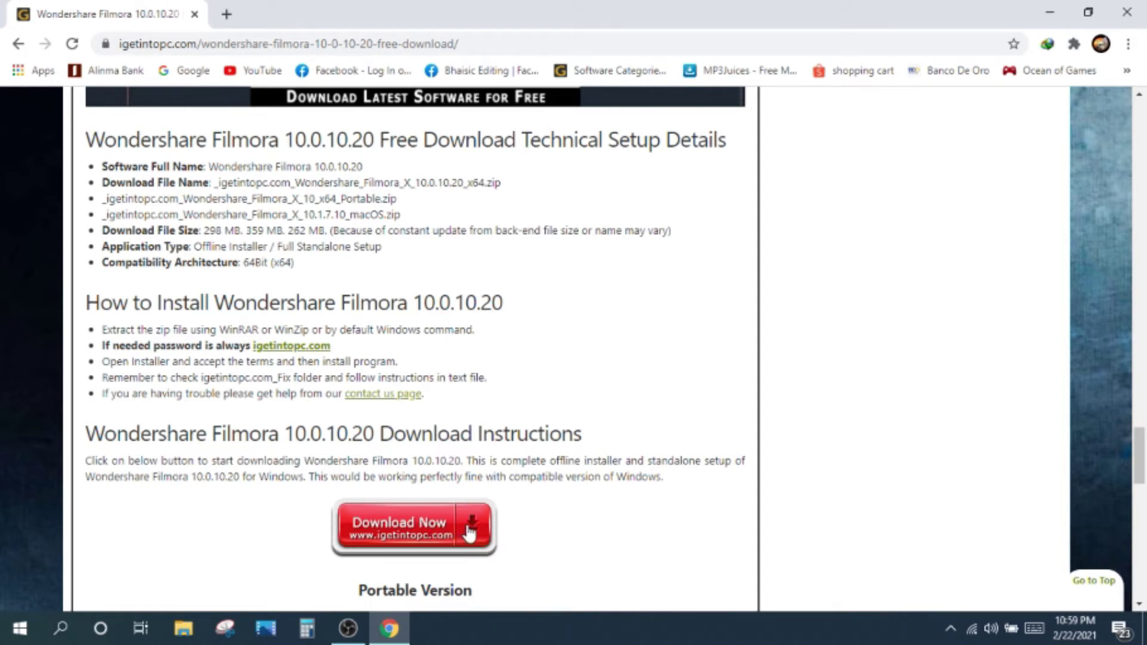
# - Download the main Wondershare Filmora 10.0.10.20 zip from igetintopc.com, sending the insecure form anyway and starting the file transfer
pyautogui.click(470, 527)
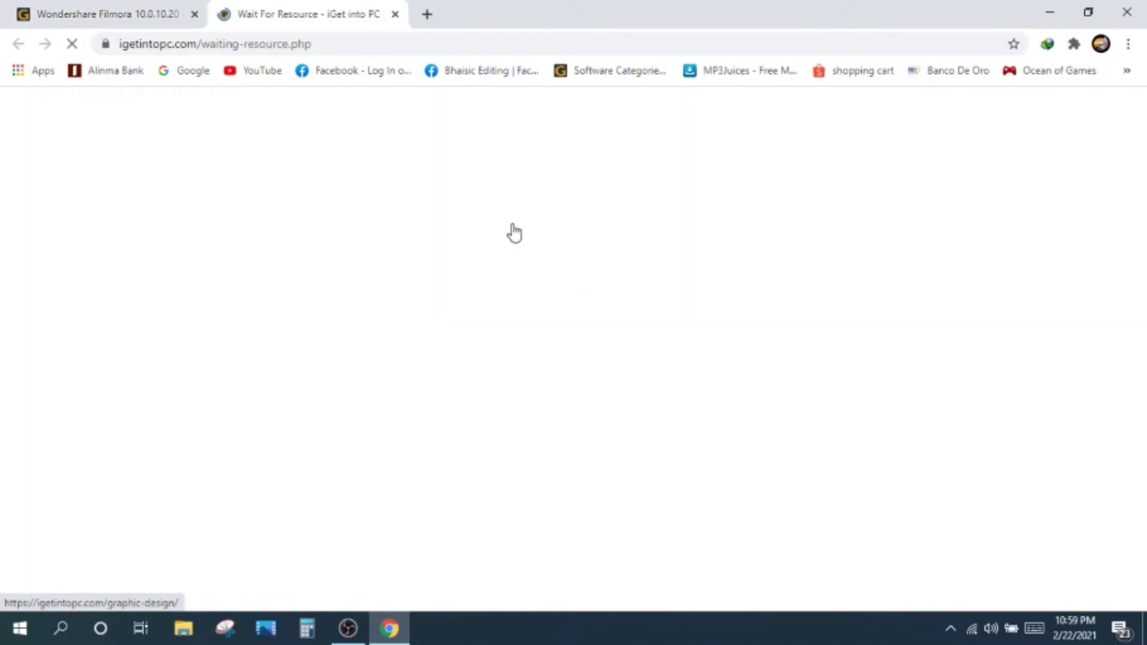
pyautogui.scroll(-3, 512, 371)
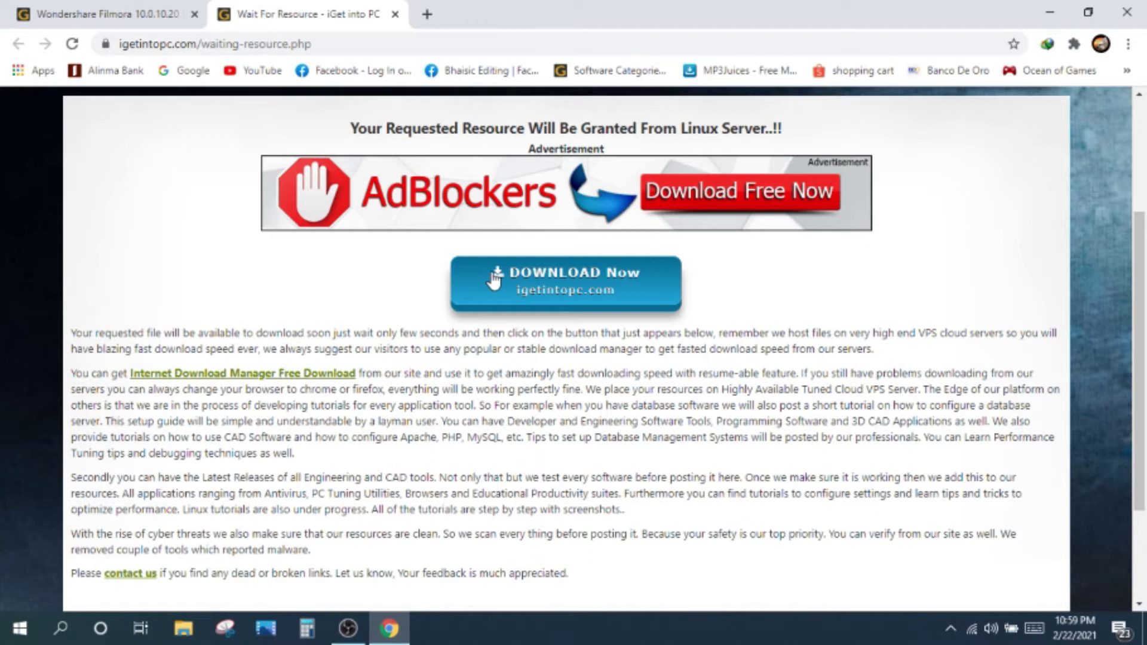
pyautogui.click(494, 279)
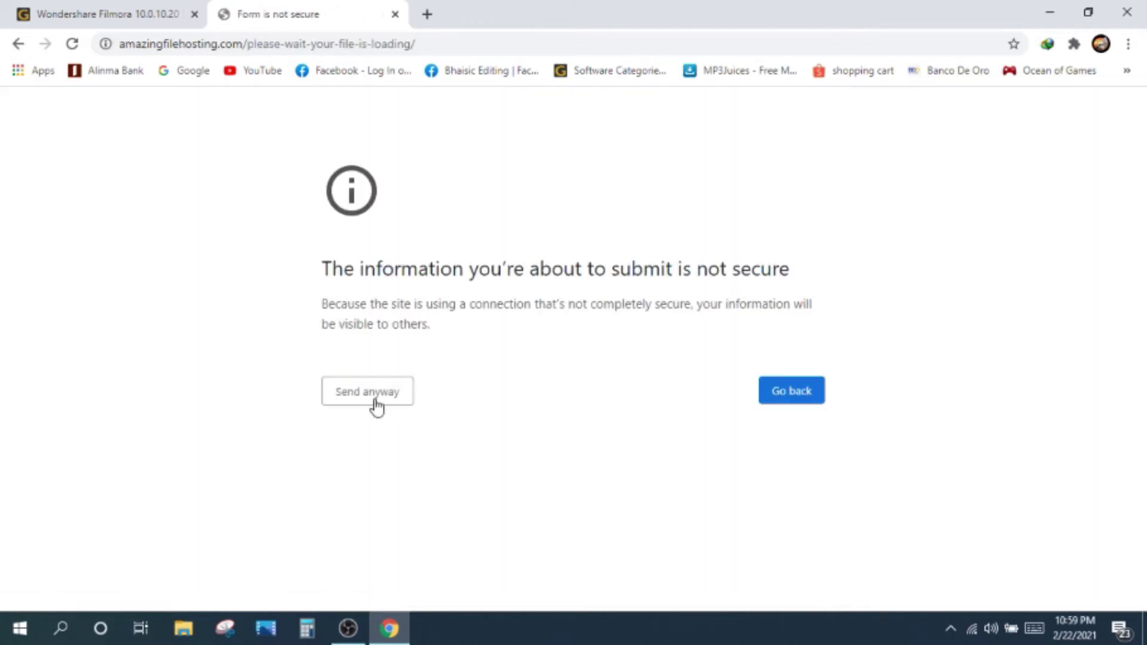
pyautogui.click(373, 397)
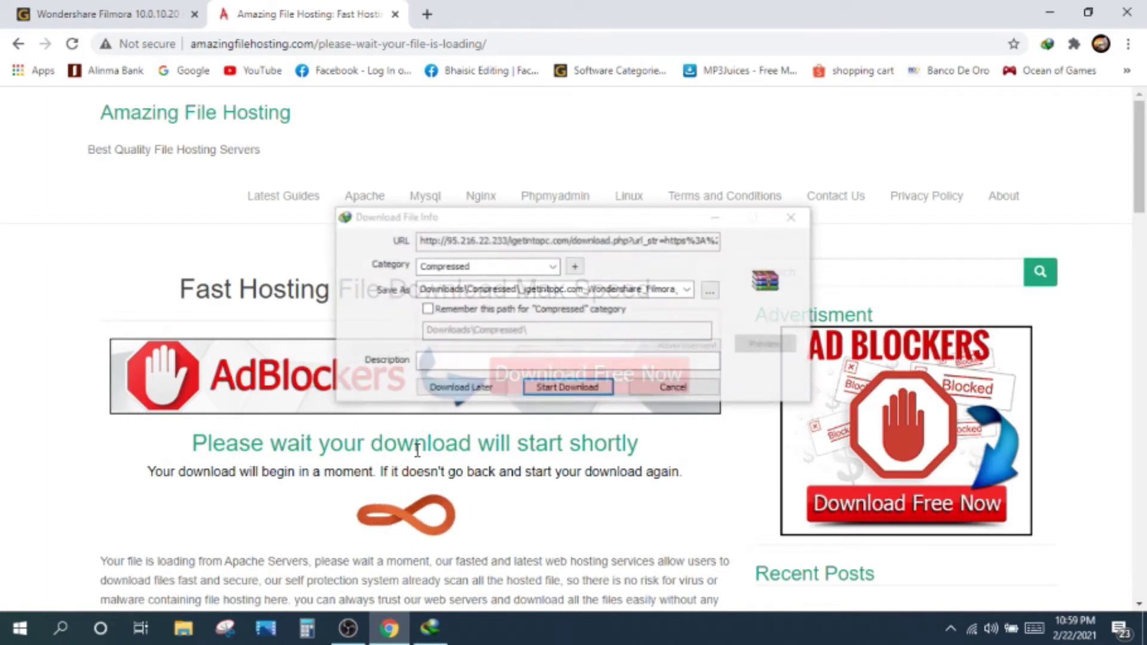
pyautogui.click(572, 390)
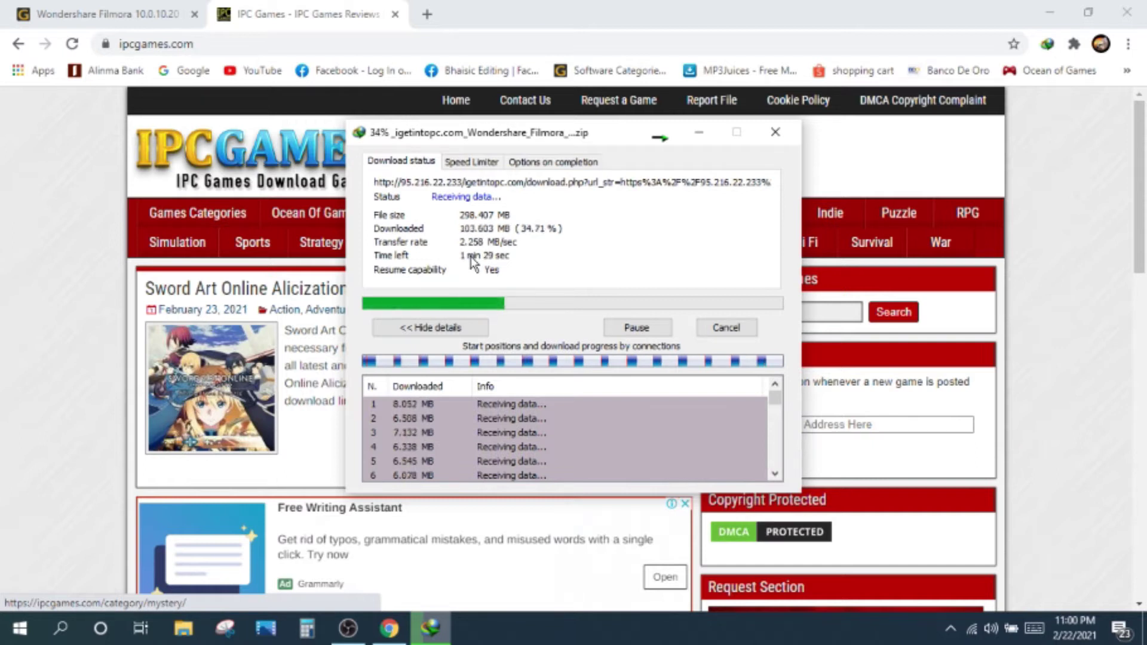
# - Show the desktop and open the folder holding the completed Filmora download
pyautogui.hotkey('alt', 'Tab')
pyautogui.hotkey('alt', 'Tab')
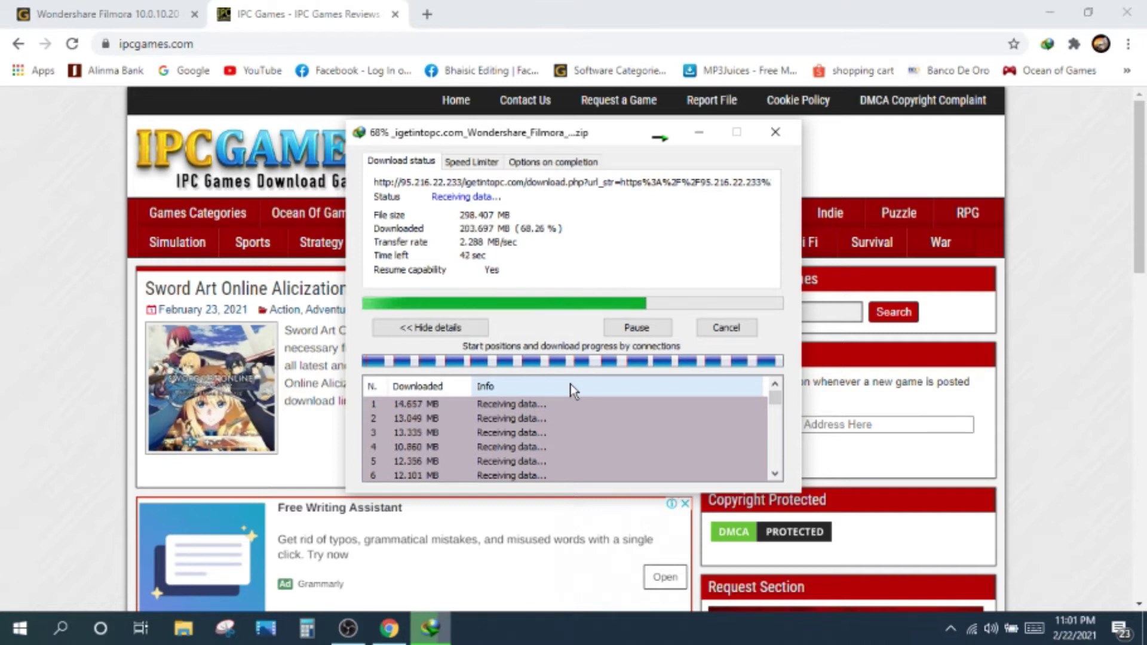
pyautogui.press('super+d')
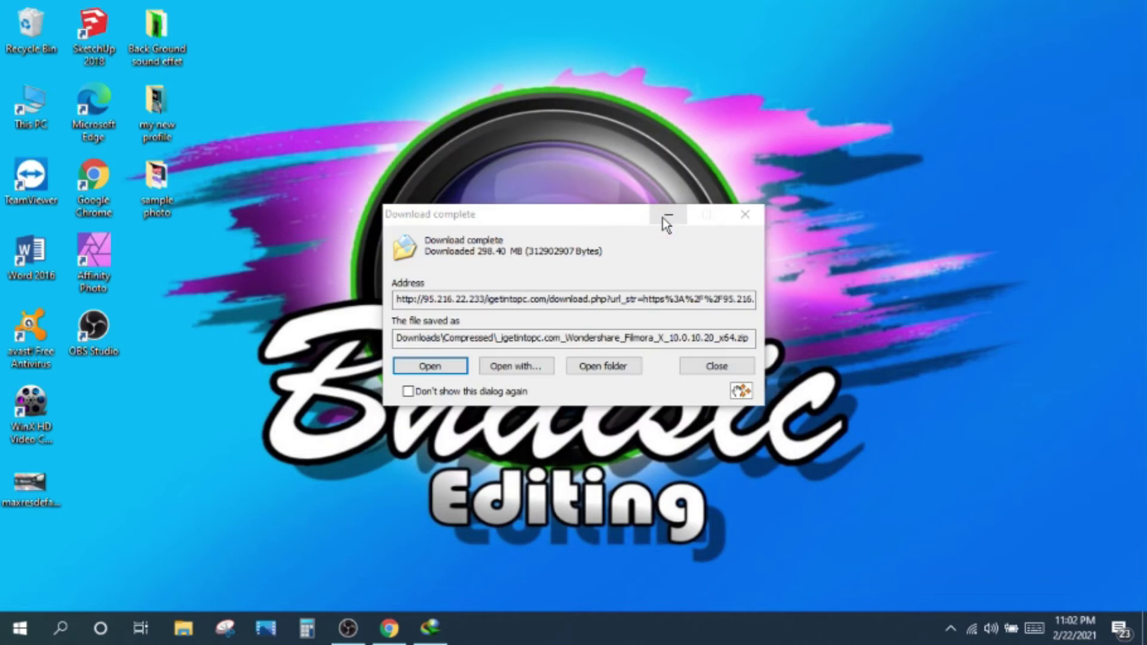
pyautogui.click(604, 370)
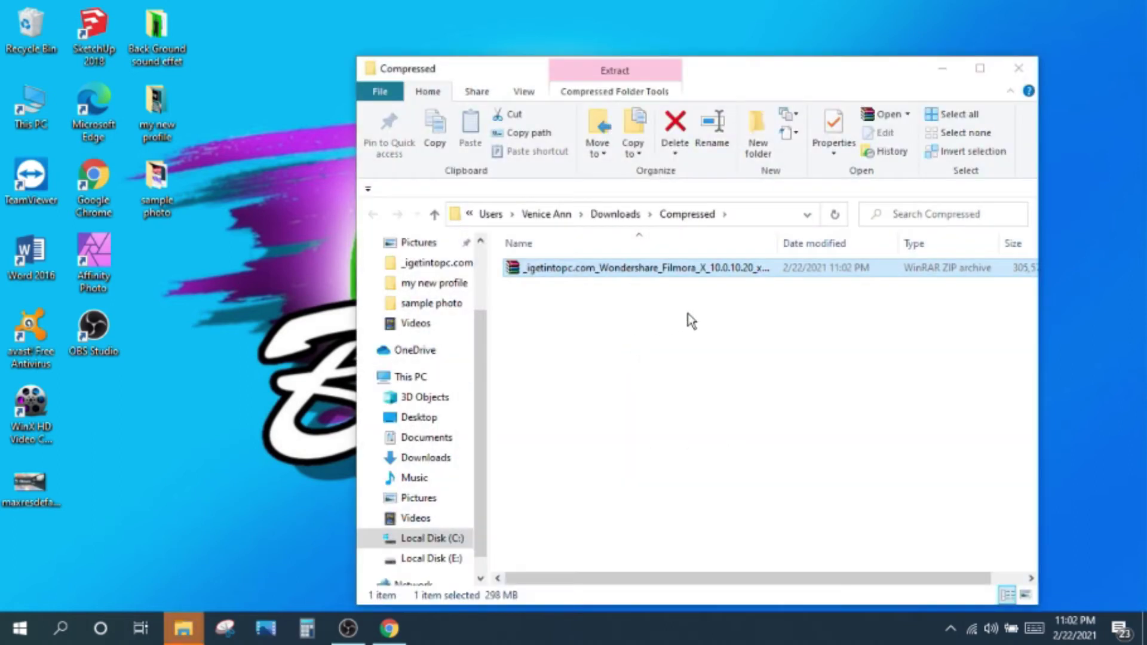
# - Extract the downloaded Filmora zip into a subfolder named after the archive
pyautogui.moveTo(774, 67); pyautogui.dragTo(706, 49)
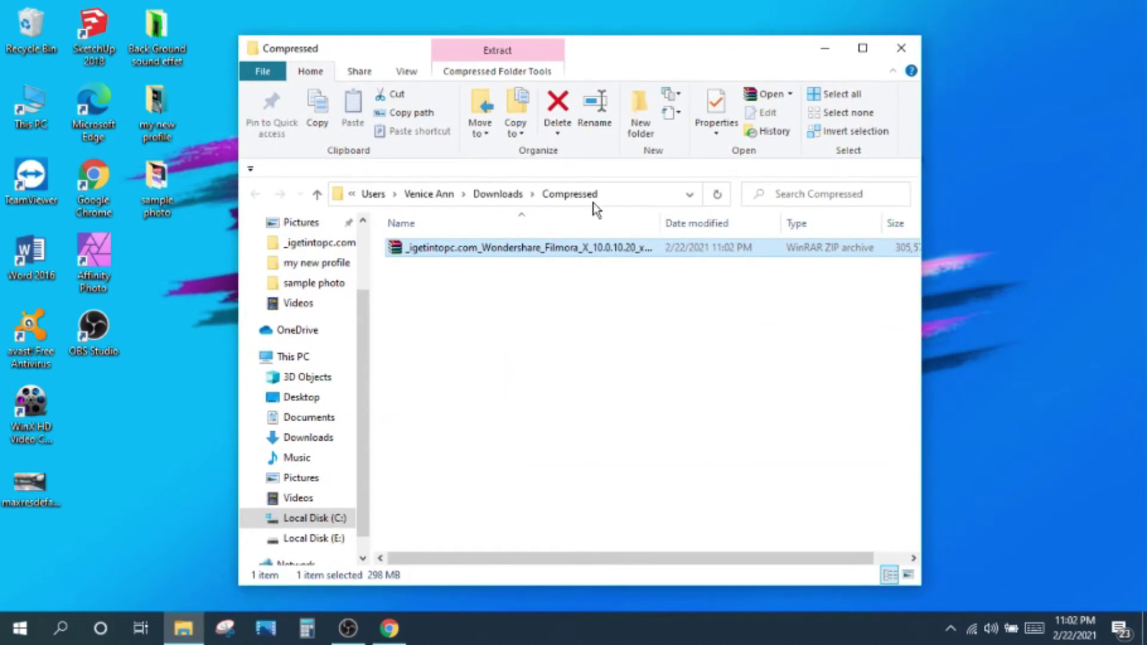
pyautogui.rightClick(623, 243)
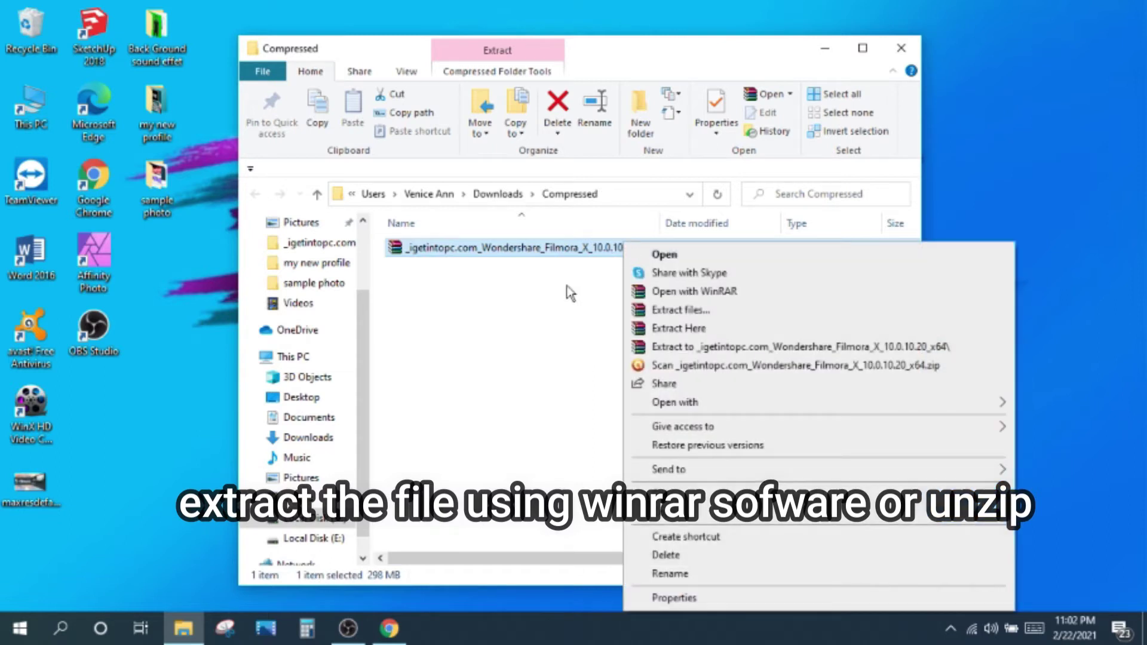
pyautogui.click(716, 352)
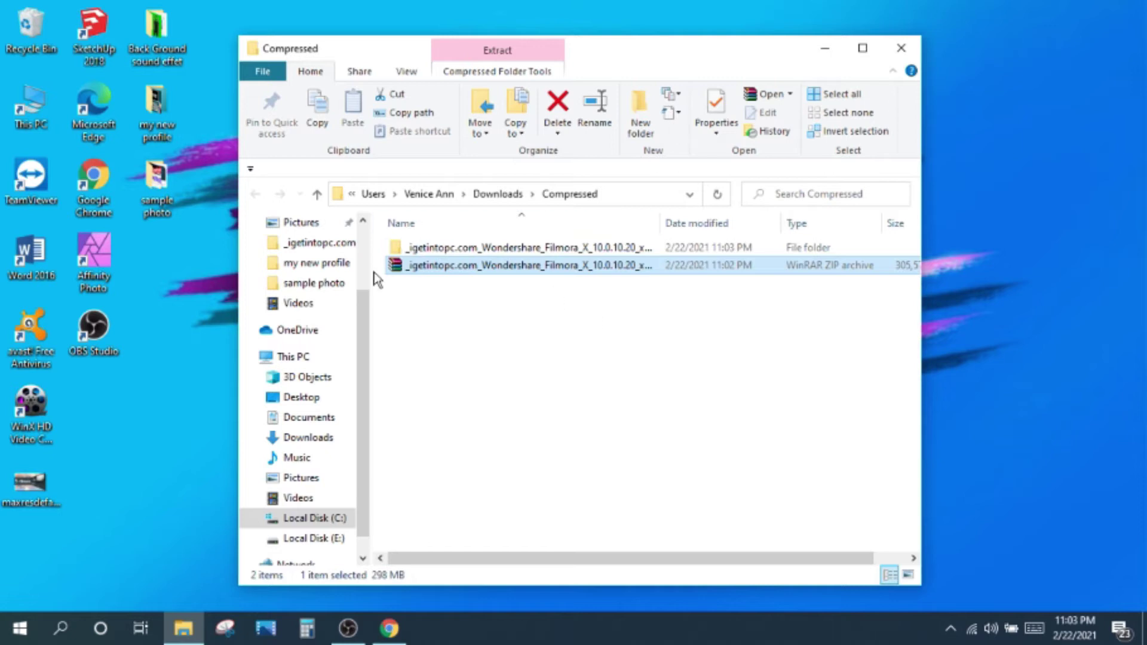
# - Move the inner _igetintopc.com_Wondershare_Filmora_X_10.0.10.20_x64 folder from the extracted folder to the desktop and close the file window
pyautogui.doubleClick(487, 249)
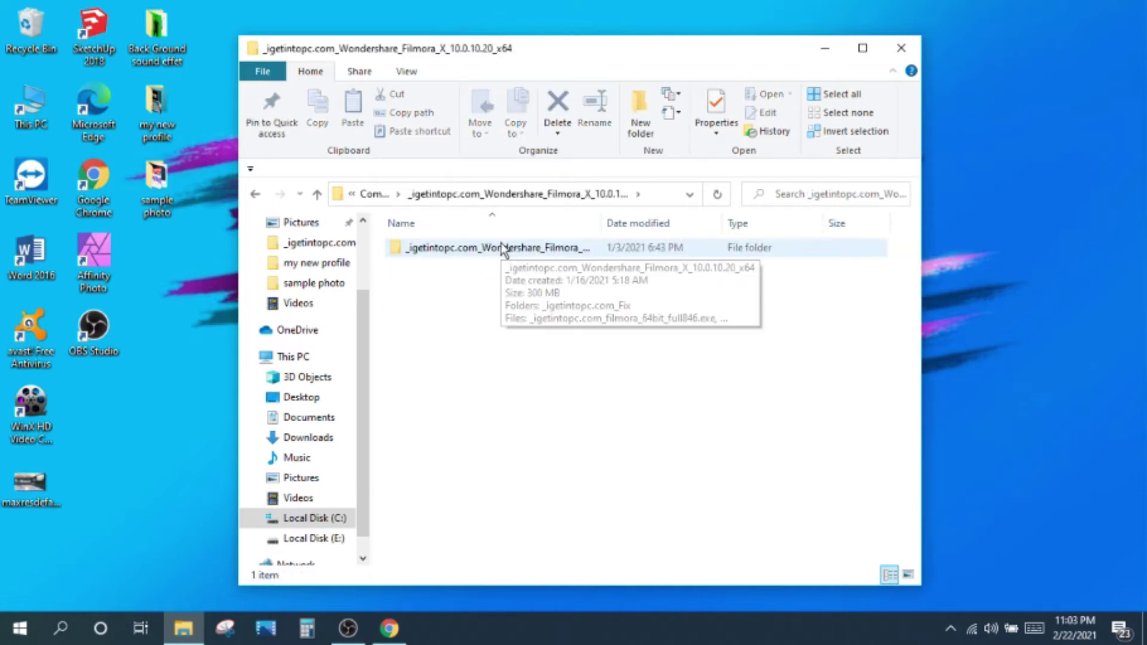
pyautogui.click(502, 248)
pyautogui.moveTo(596, 52); pyautogui.dragTo(888, 94)
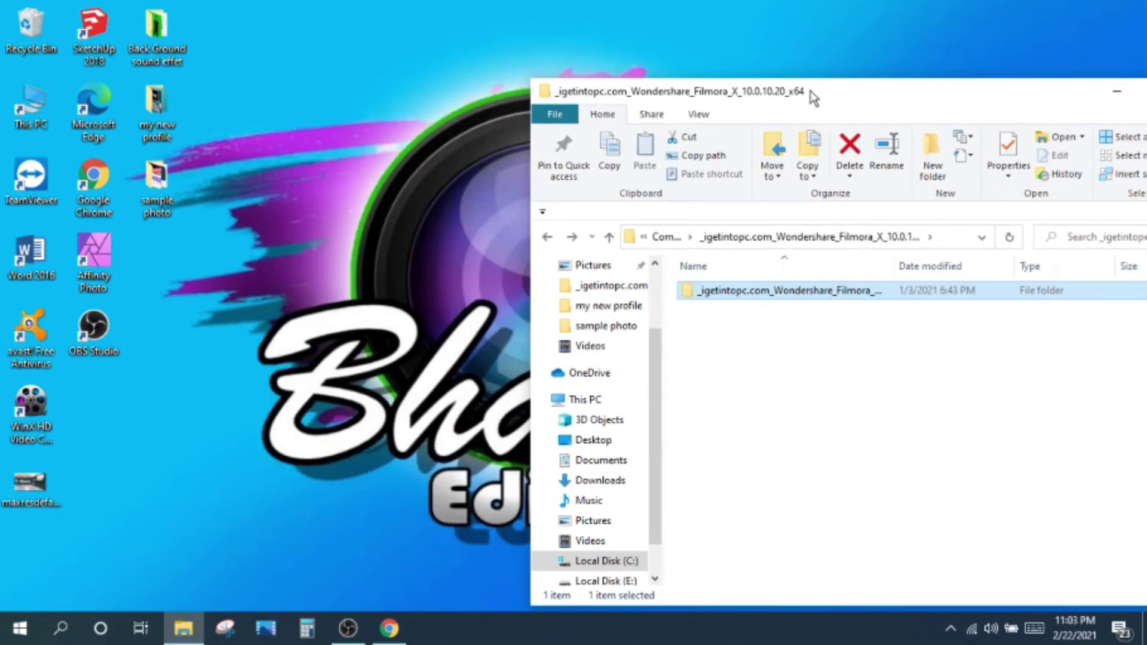
pyautogui.moveTo(812, 94); pyautogui.dragTo(1016, 128)
pyautogui.moveTo(944, 314); pyautogui.dragTo(547, 295)
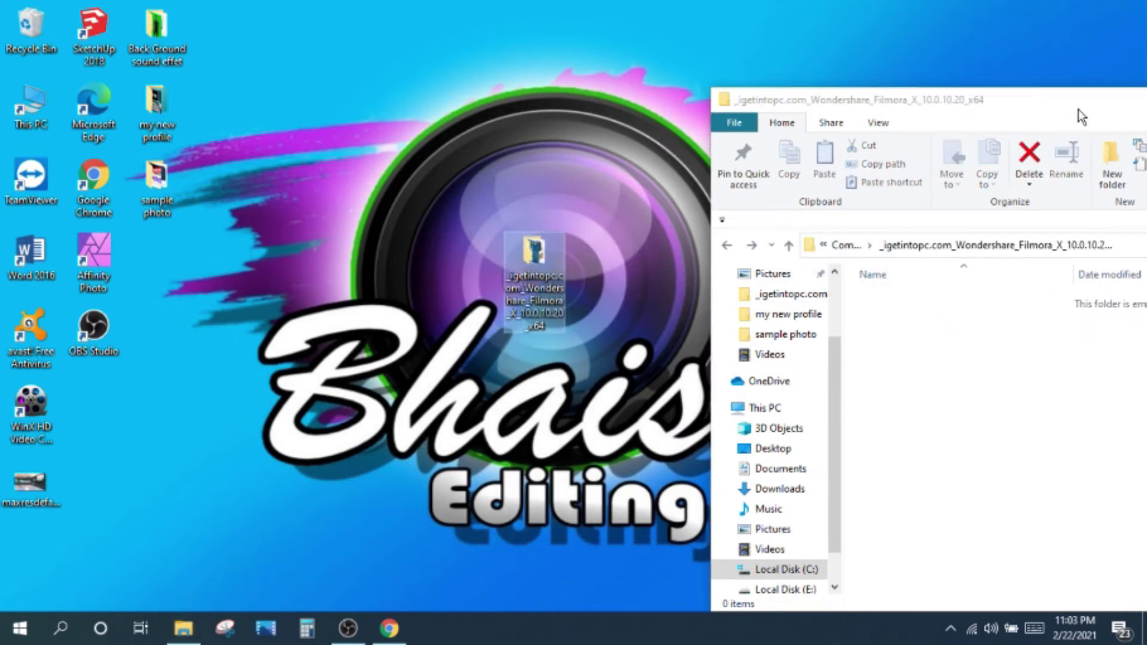
pyautogui.moveTo(1078, 109); pyautogui.dragTo(716, 106)
pyautogui.click(895, 102)
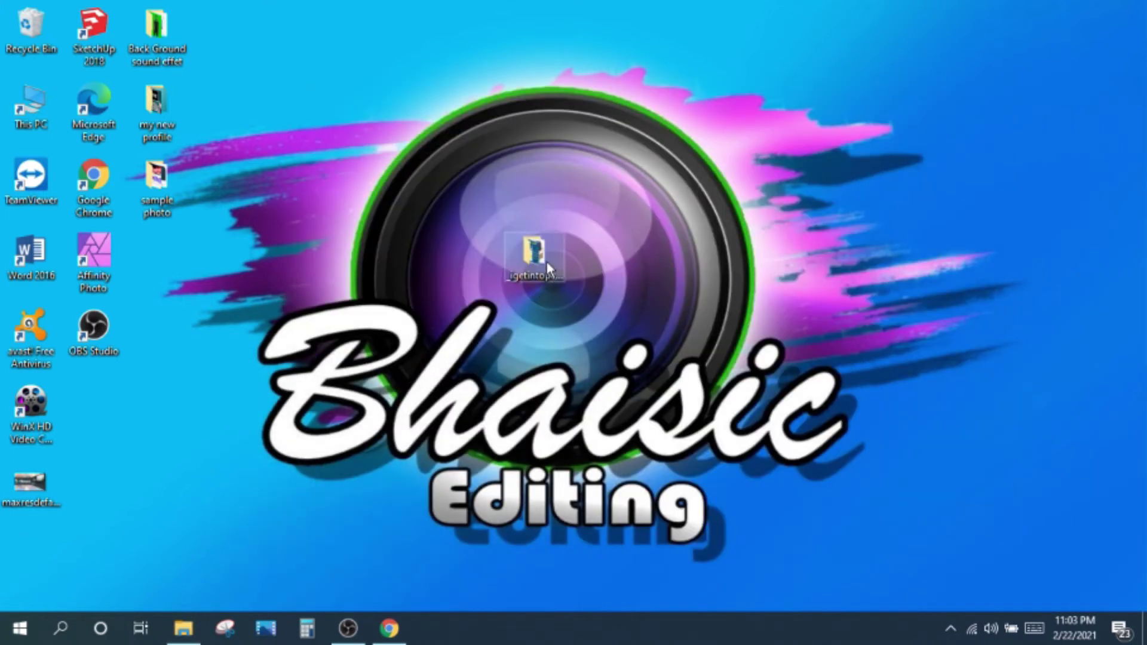
# - Open the Filmora folder on the desktop and go through jweb and igetintopc com R-Wipe Clean 20 to the innermost Filmora folder
pyautogui.click(534, 251)
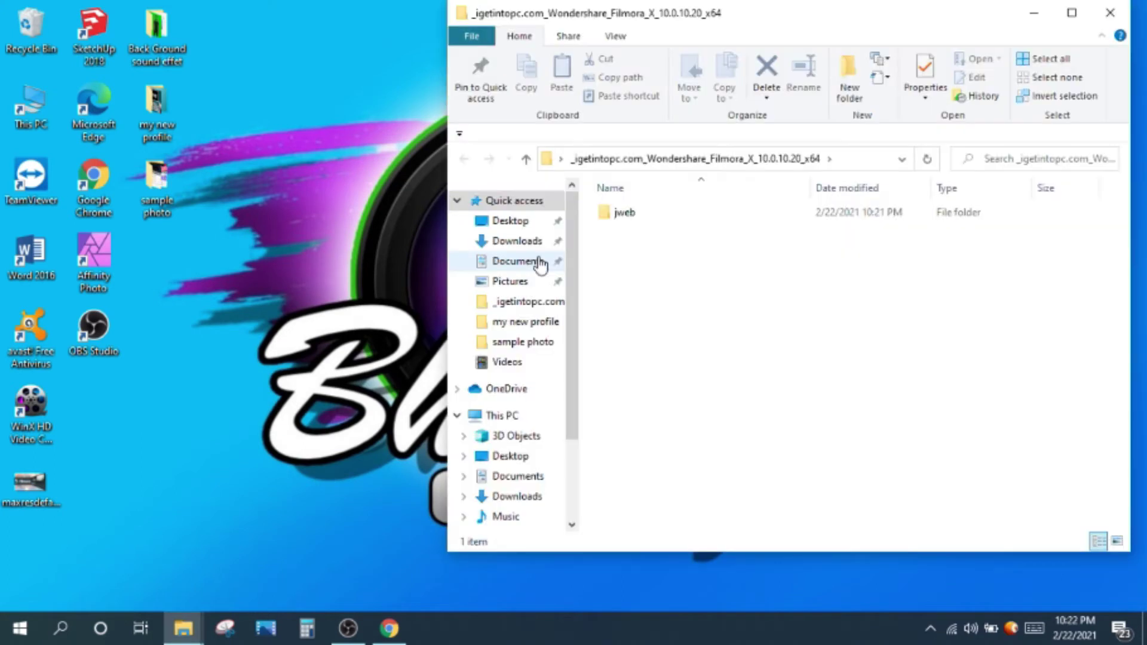
pyautogui.click(635, 216)
pyautogui.doubleClick(634, 217)
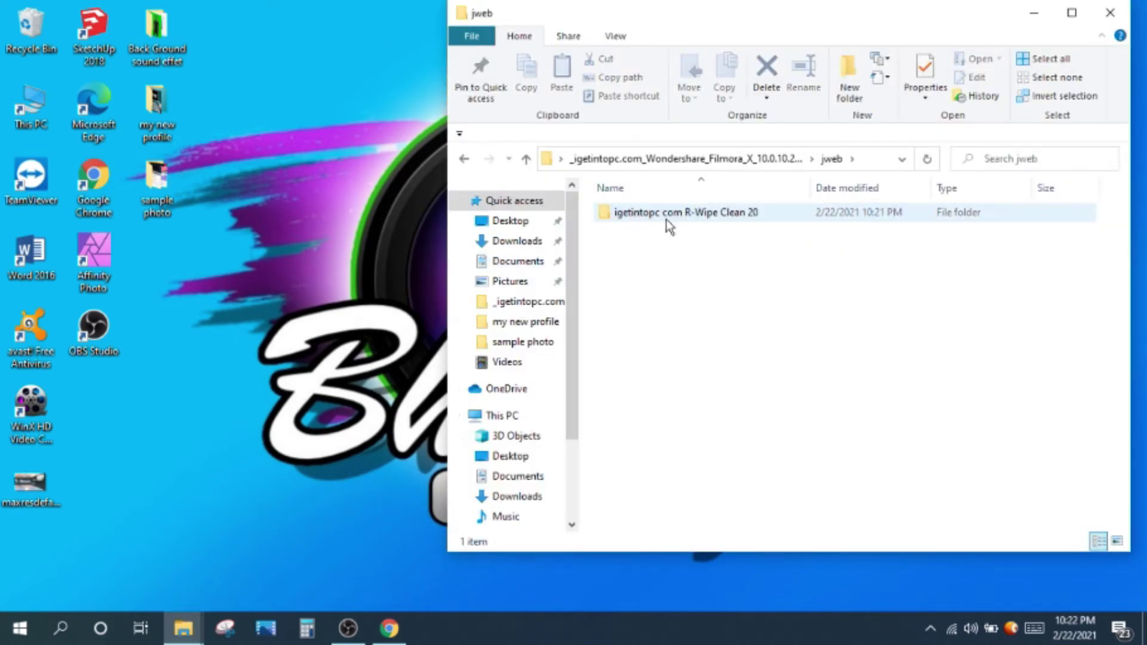
pyautogui.doubleClick(738, 215)
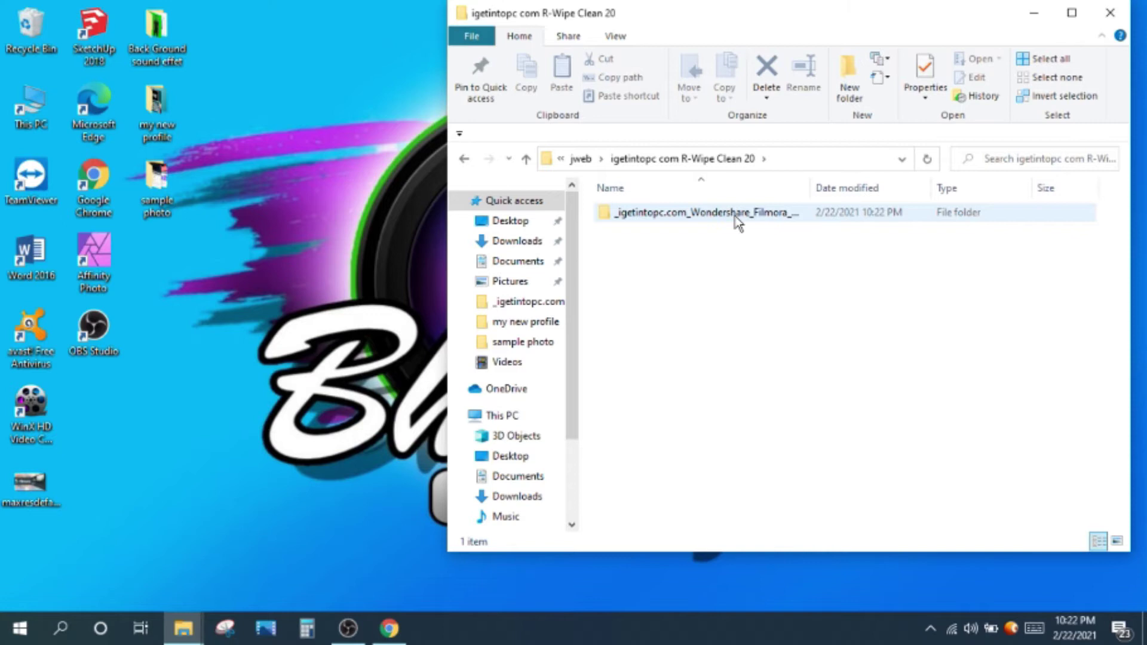
pyautogui.doubleClick(735, 217)
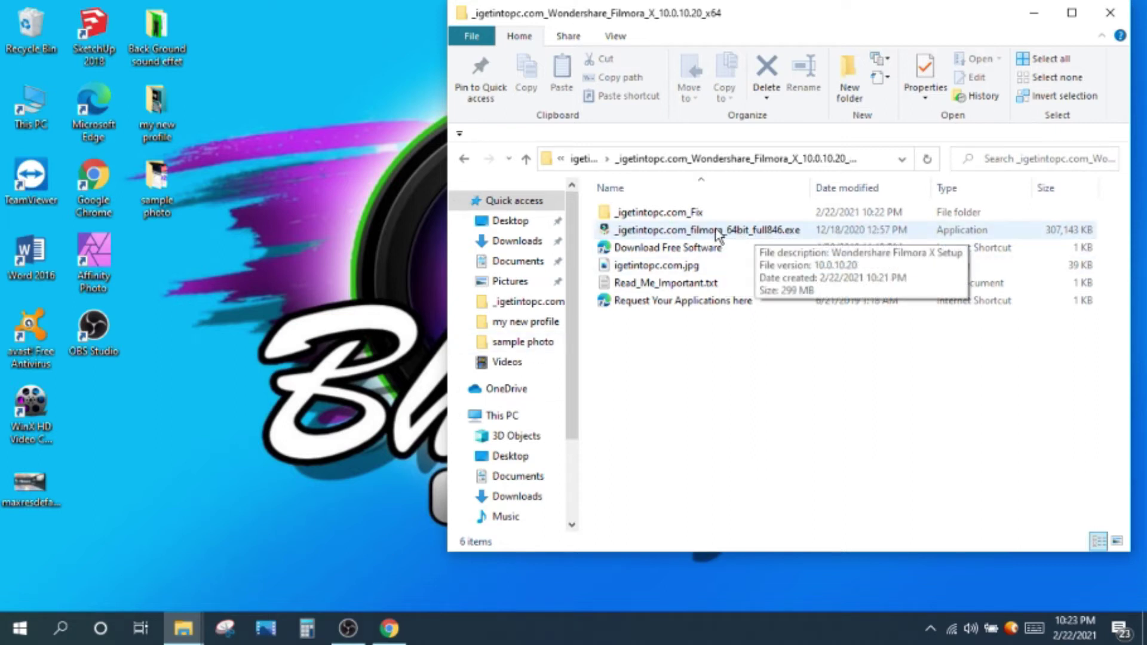
# - Read Read_Me_Important.txt in the Filmora installer folder and close it
pyautogui.moveTo(657, 12); pyautogui.dragTo(519, 12)
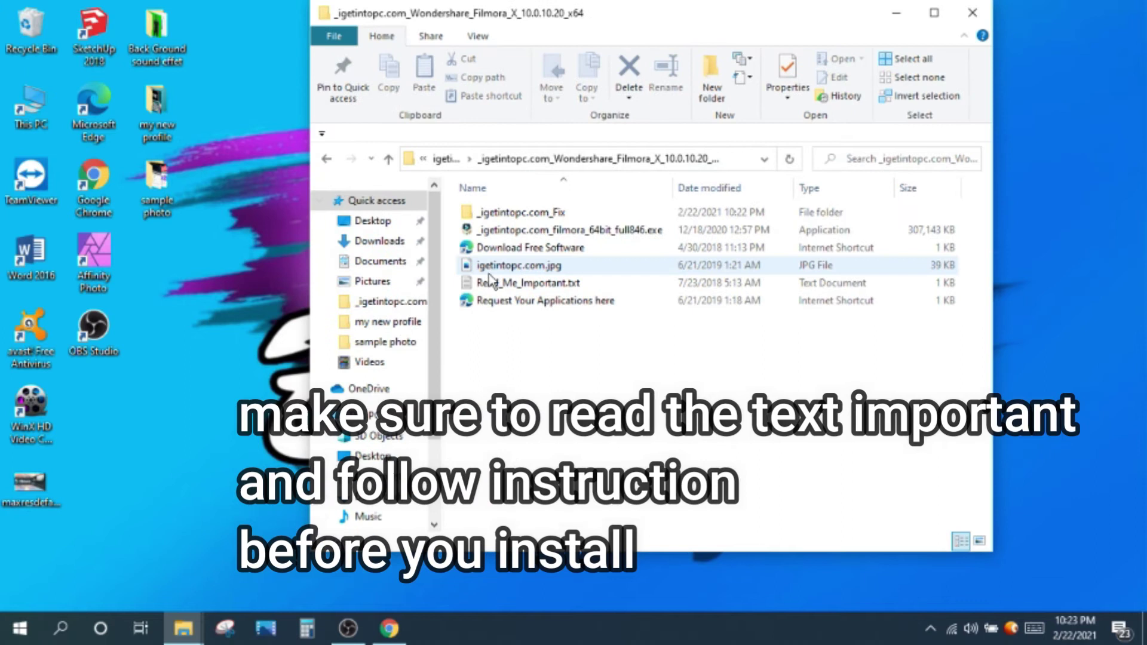
pyautogui.click(507, 283)
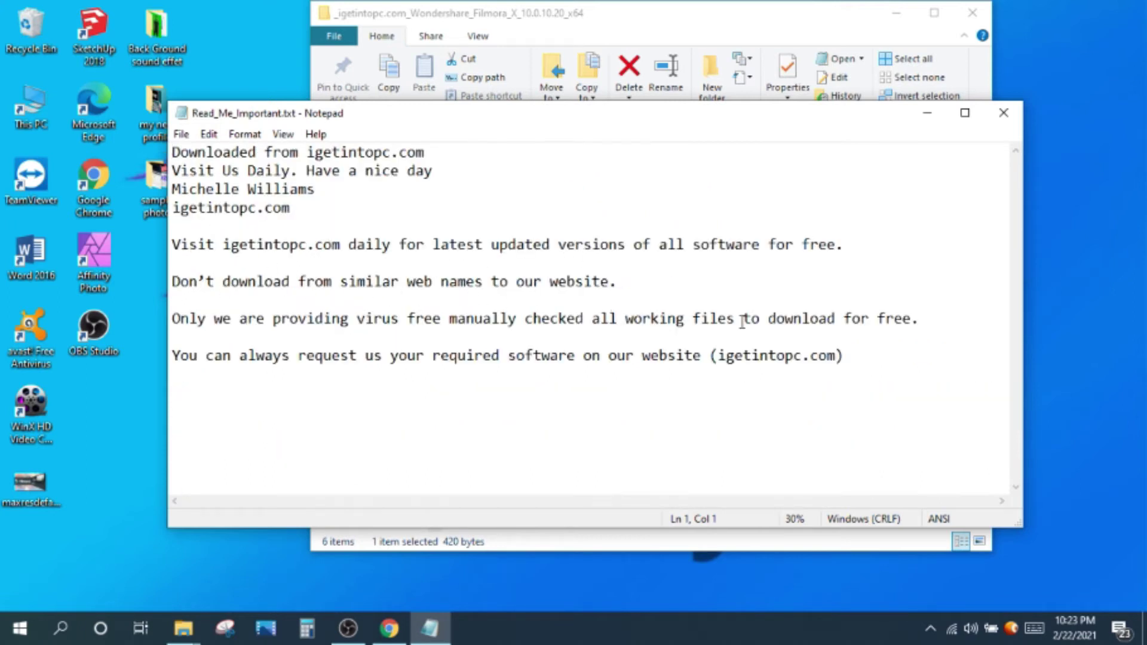
pyautogui.click(1003, 112)
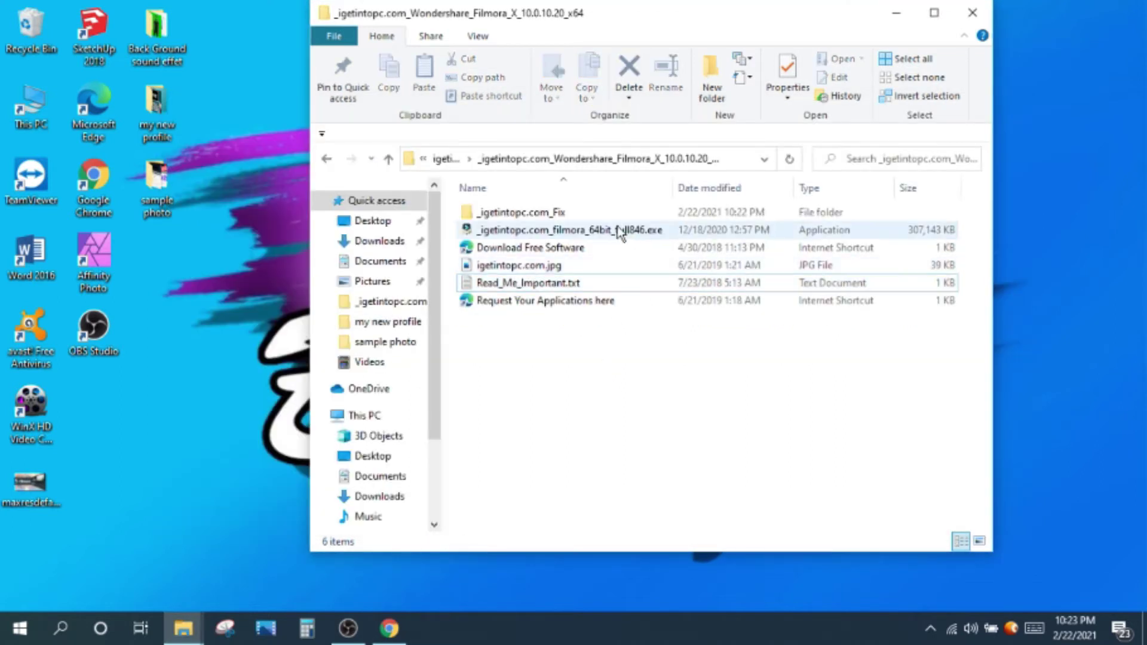
# - Run the _igetintopc.com_filmora_64bit_full846.exe installer with English as the setup language
pyautogui.click(571, 233)
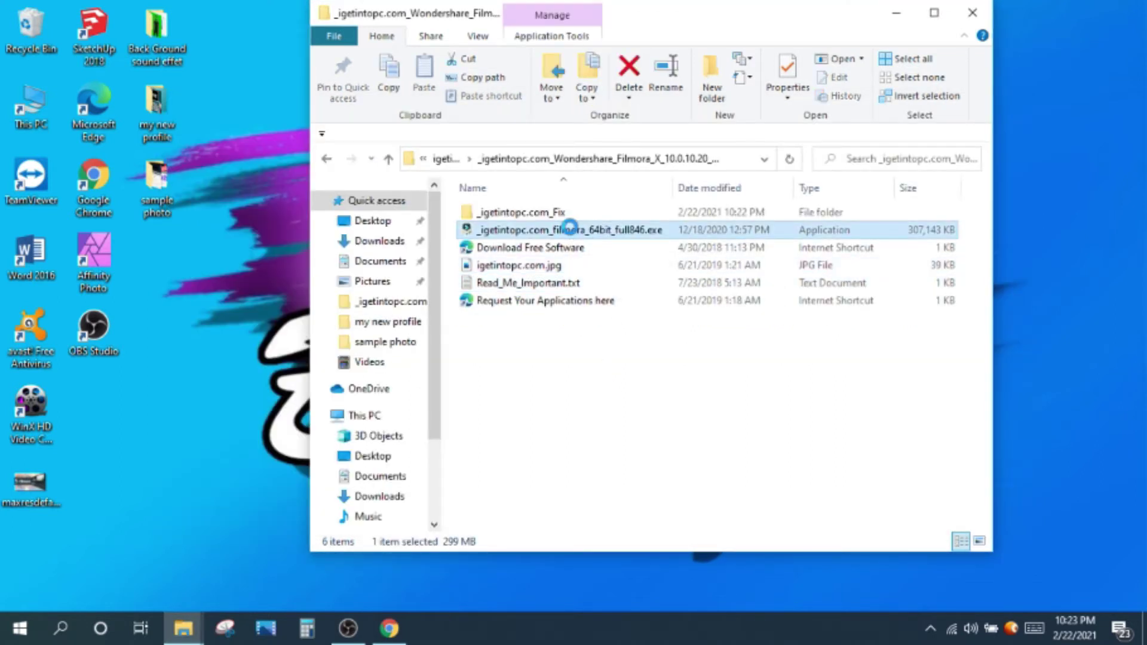
pyautogui.rightClick(573, 234)
pyautogui.click(657, 199)
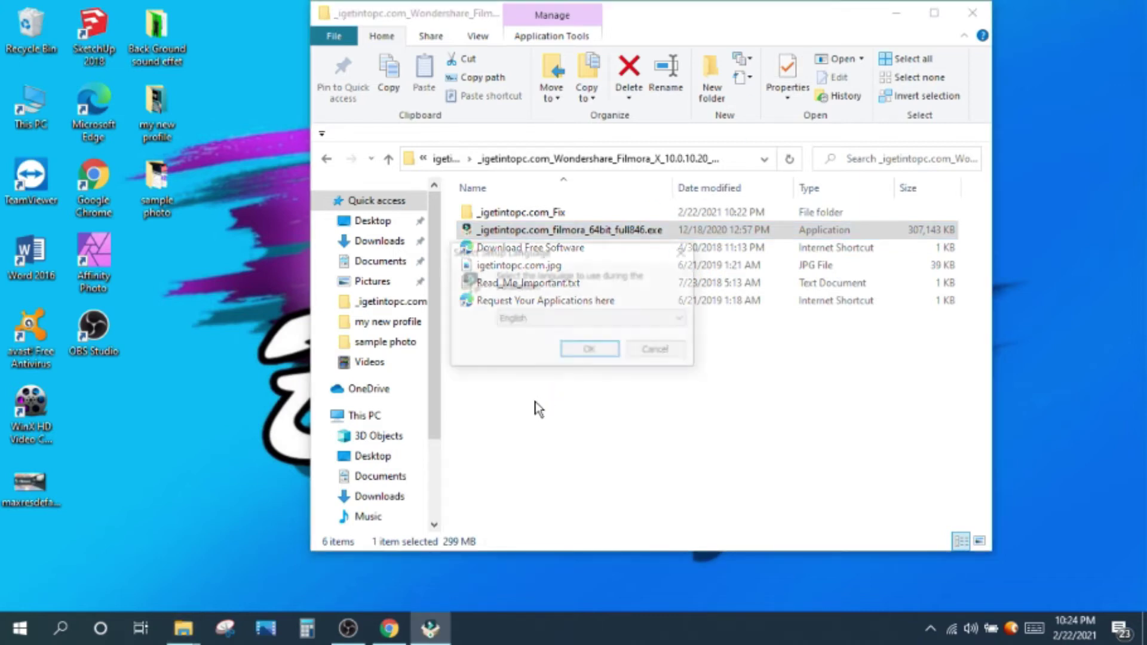
pyautogui.click(596, 350)
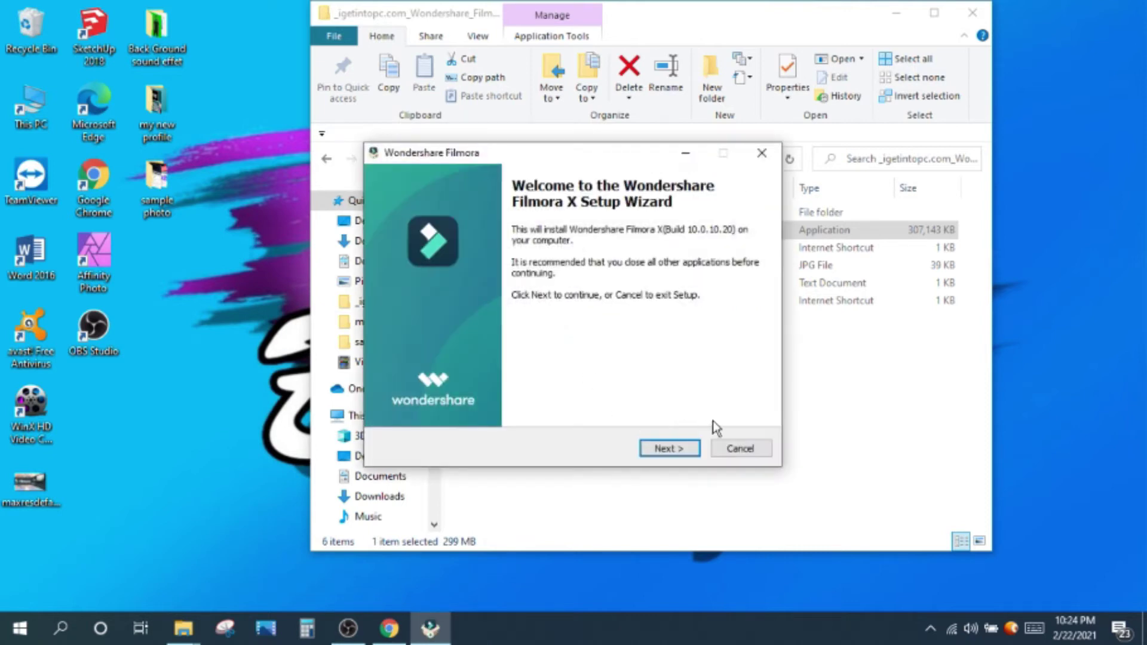
# - Go through the setup wizard and install Wondershare Filmora X in C:\Program Files\Wondershare\Wondershare Filmora
pyautogui.click(668, 448)
pyautogui.click(409, 420)
pyautogui.click(673, 452)
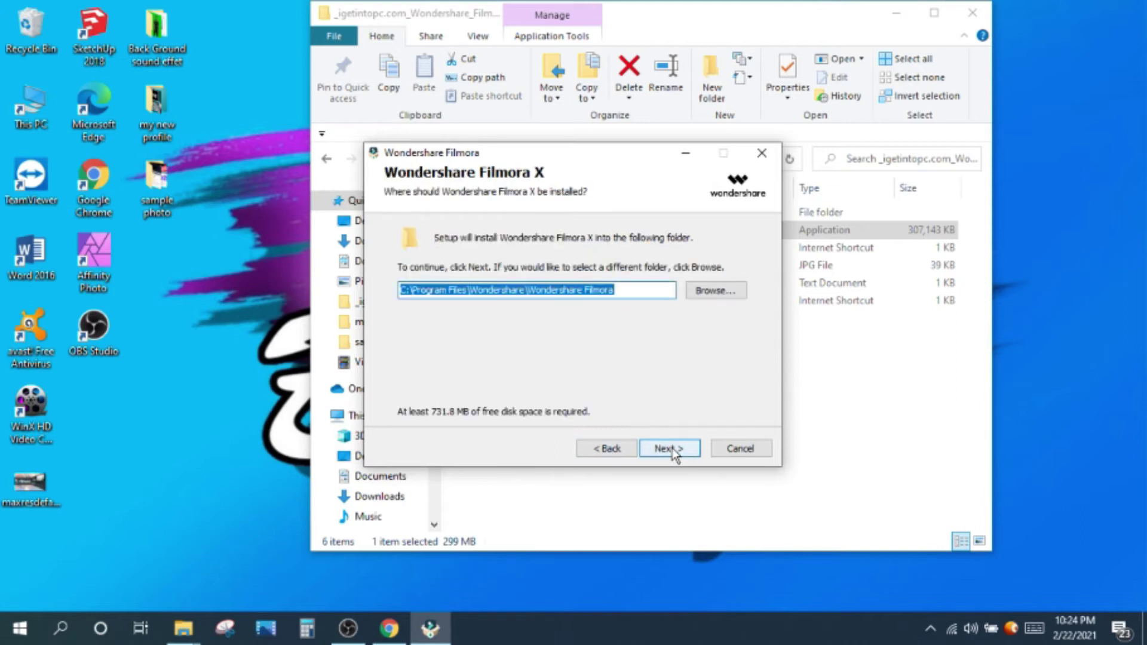
pyautogui.click(673, 452)
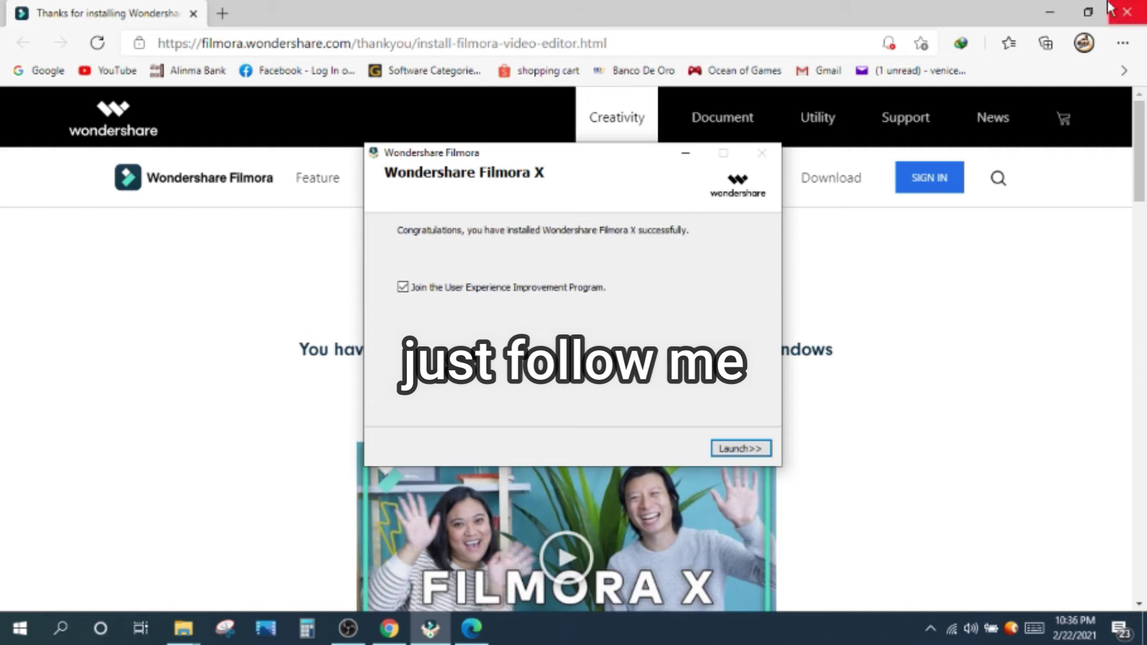
# - Clear away the thank-you web page and the setup window without launching Filmora, and open the _igetintopc.com_Fix folder
pyautogui.click(972, 31)
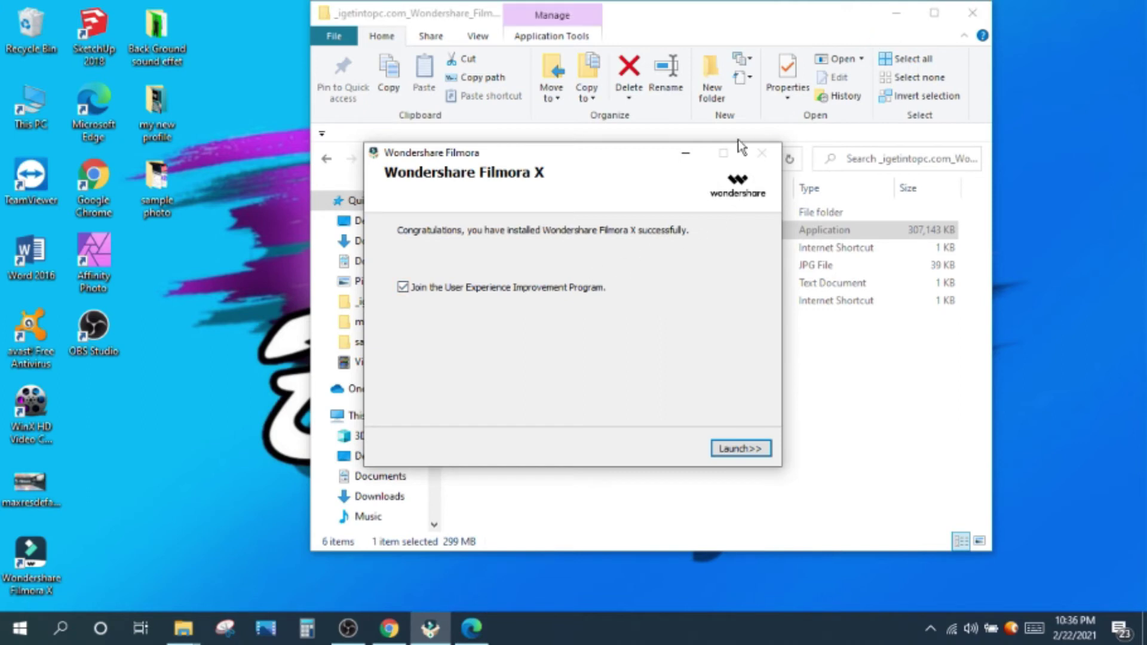
pyautogui.click(685, 154)
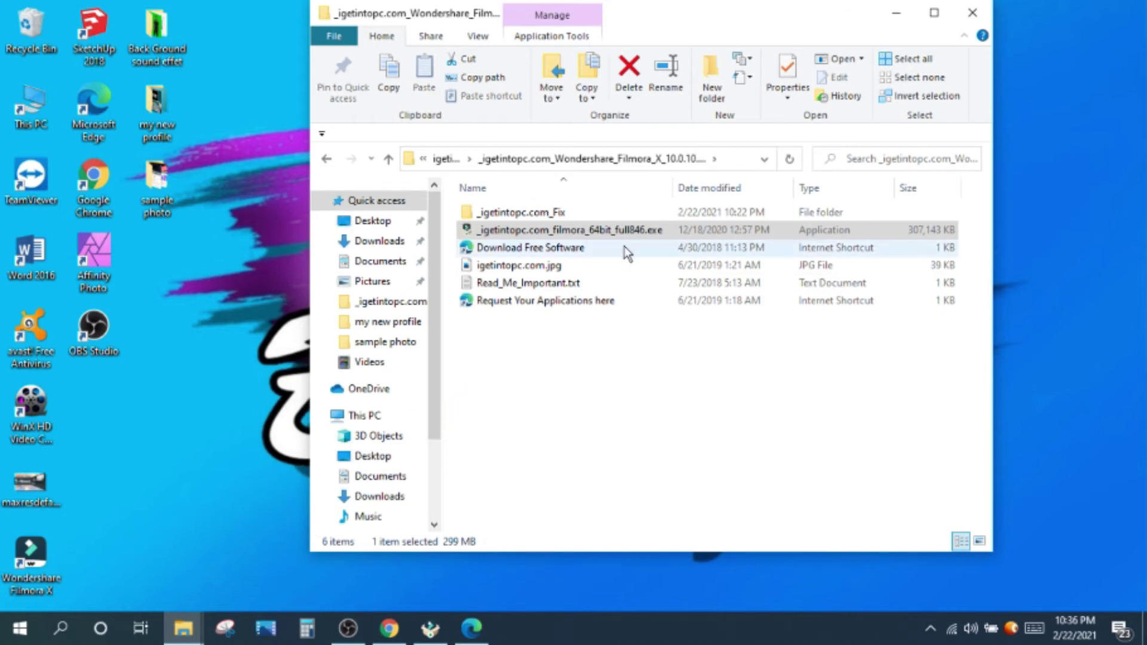
pyautogui.click(533, 215)
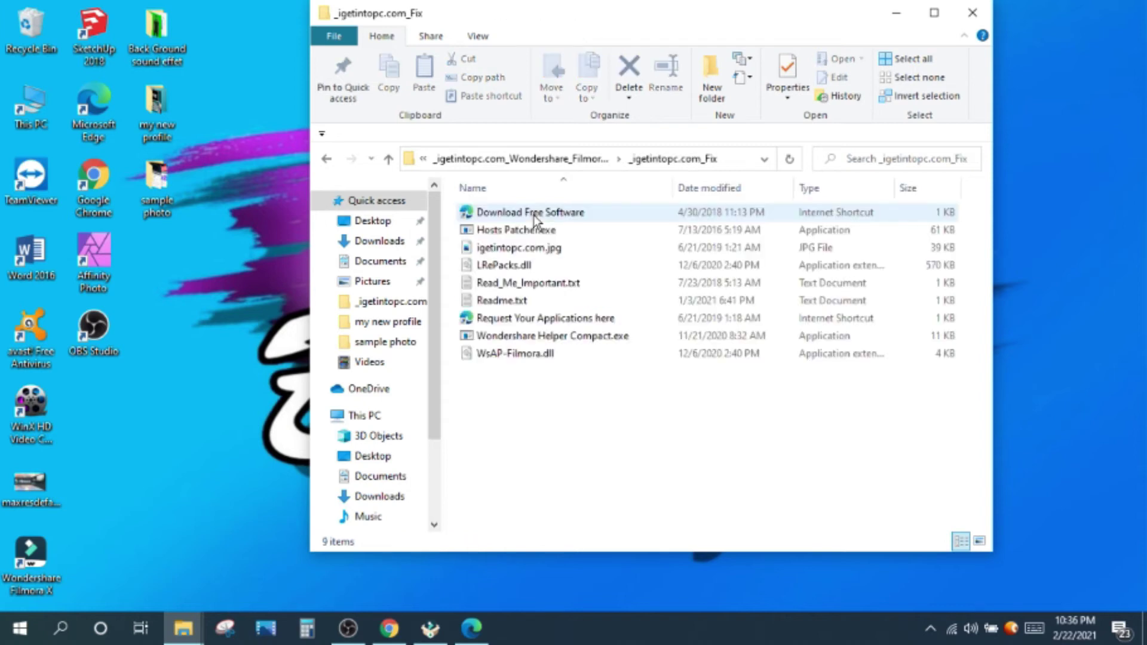
# - Read the instructions in Readme.txt at 60% zoom in a maximized window, and minimize it
pyautogui.doubleClick(510, 302)
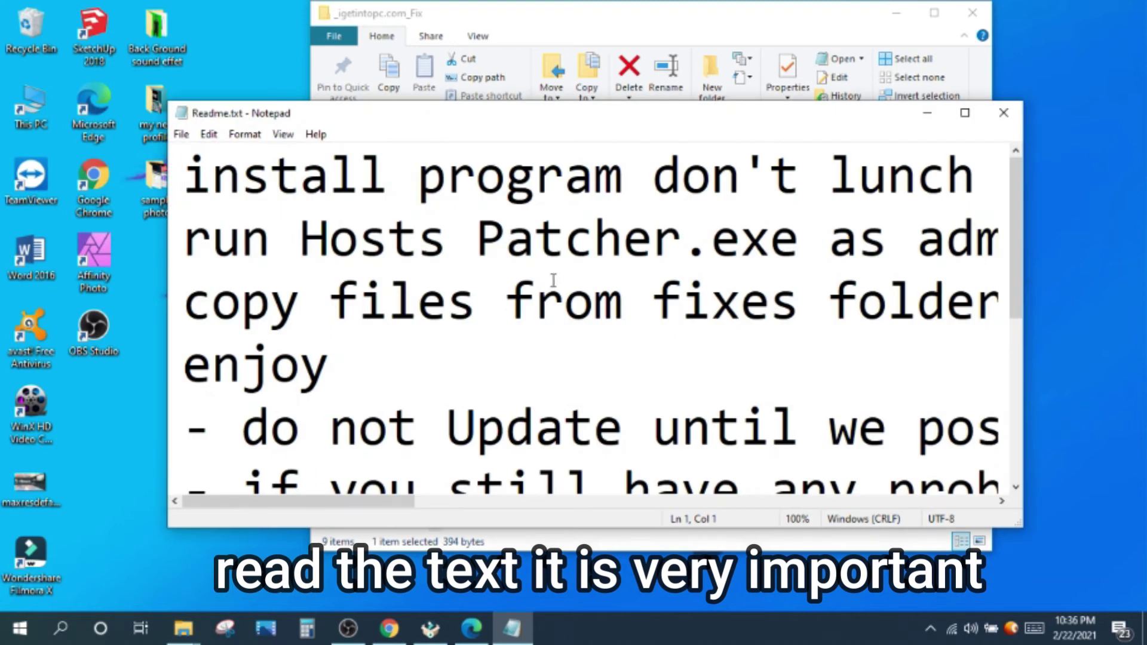
pyautogui.scroll(-4, 583, 265)
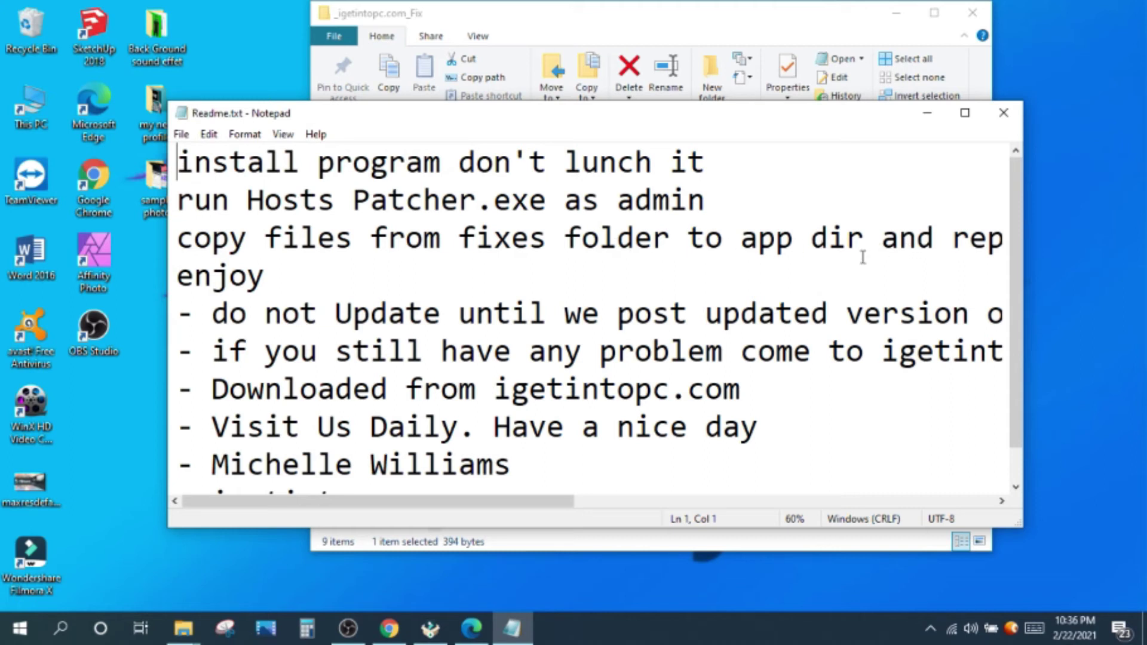
pyautogui.click(966, 113)
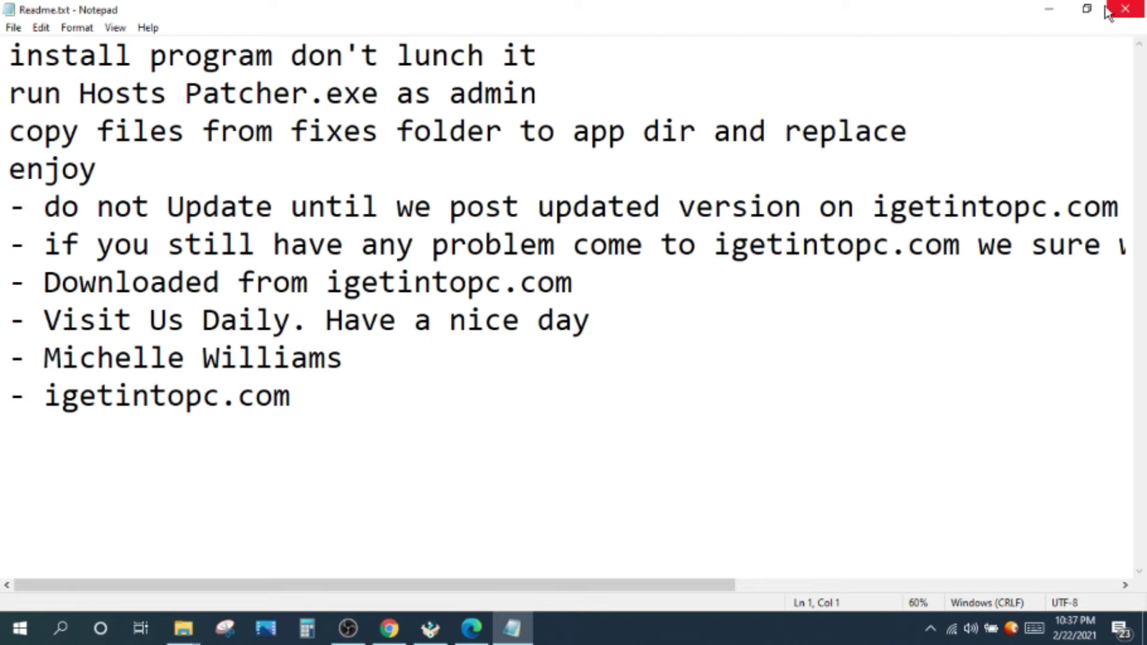
pyautogui.click(1054, 8)
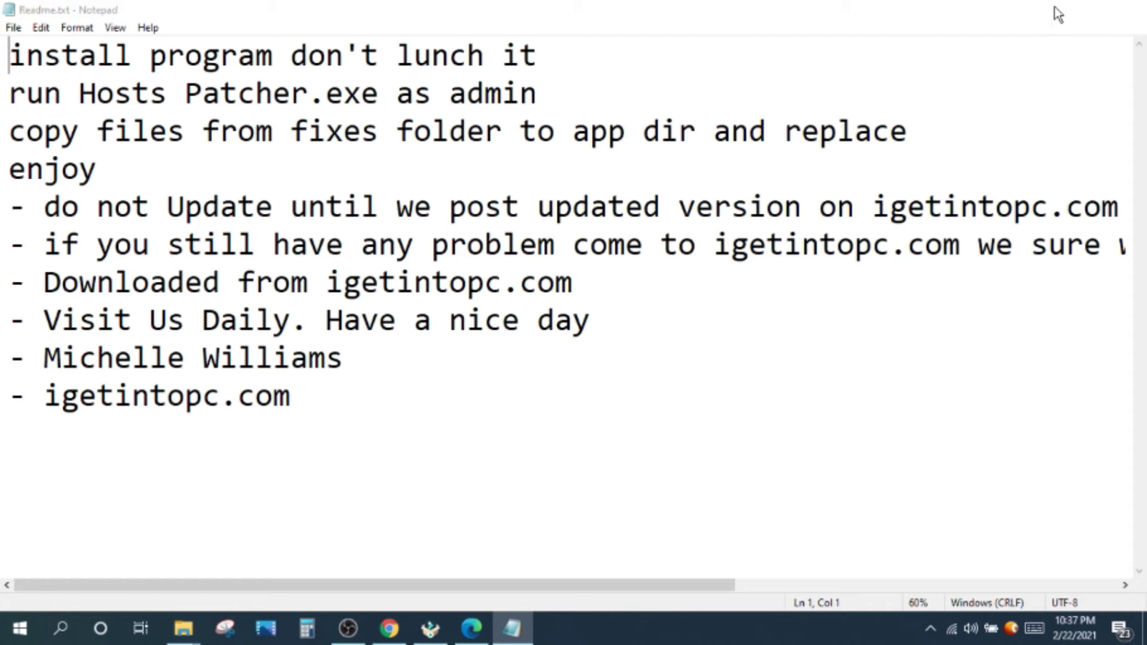
# - Copy Hosts Patcher.exe from the _igetintopc.com_Fix folder
pyautogui.click(518, 231)
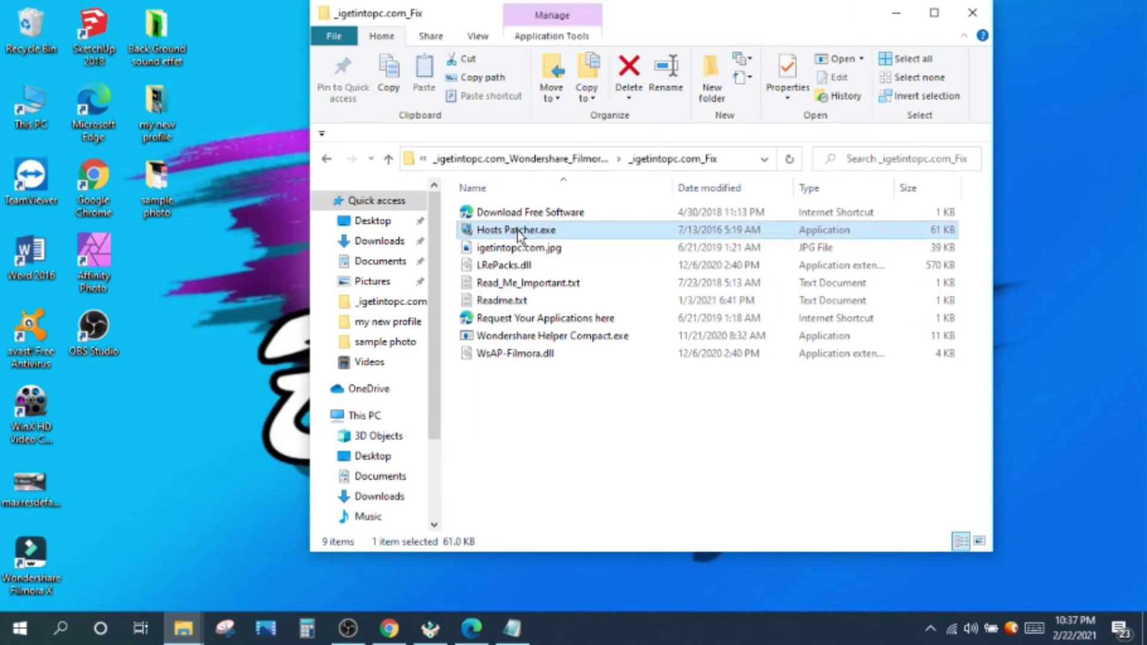
pyautogui.hotkey('ctrl', 'c')
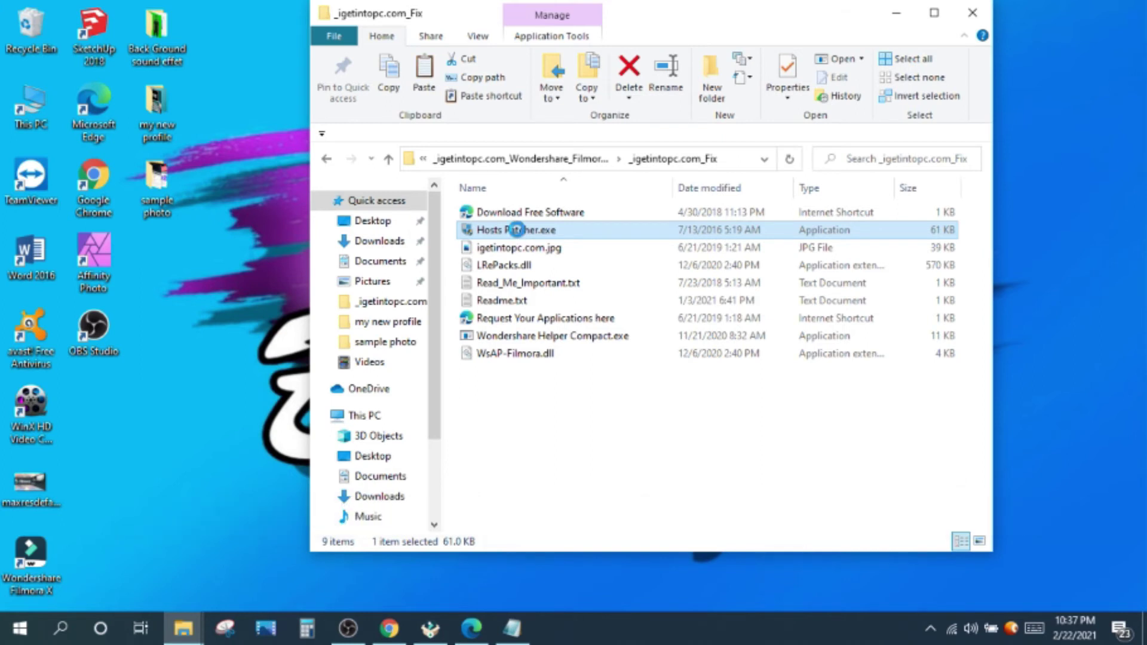
pyautogui.rightClick(516, 229)
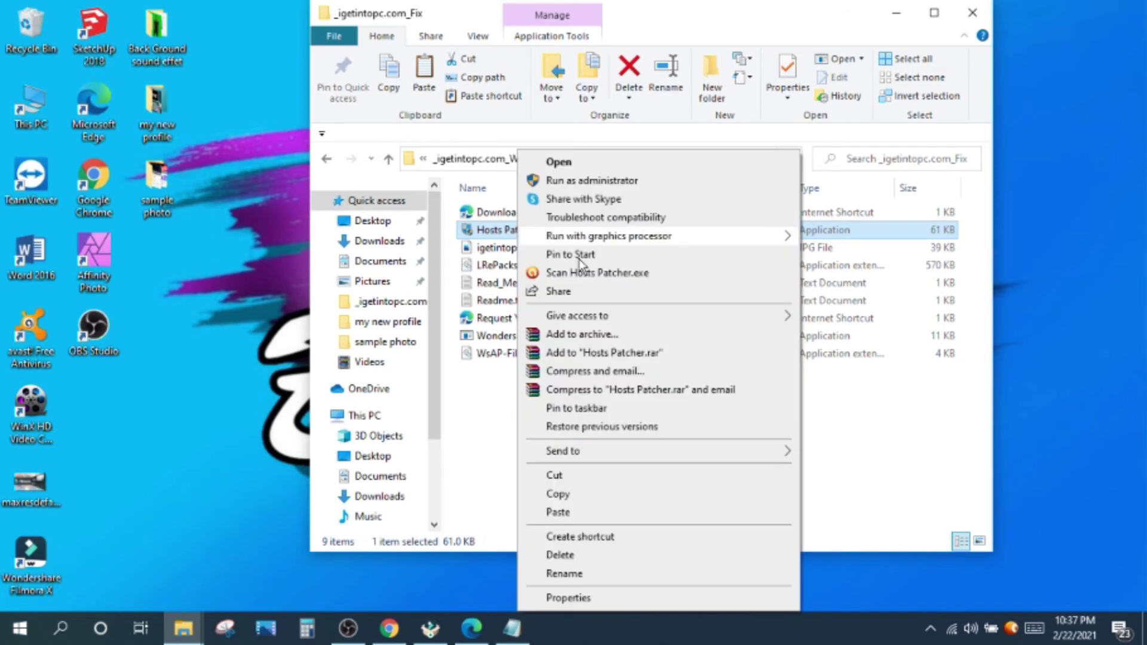
pyautogui.click(572, 498)
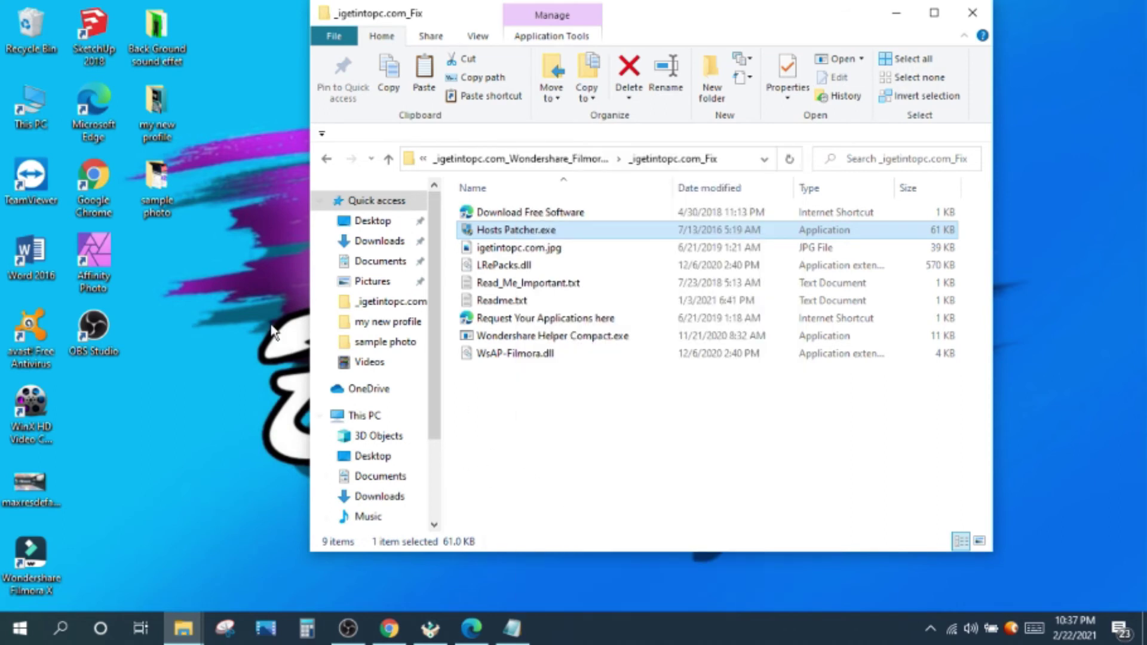
# - Move the Wondershare Filmora X desktop shortcut below the sample photo folder and paste Hosts Patcher.exe into the shortcut's file location
pyautogui.moveTo(45, 561); pyautogui.dragTo(171, 263)
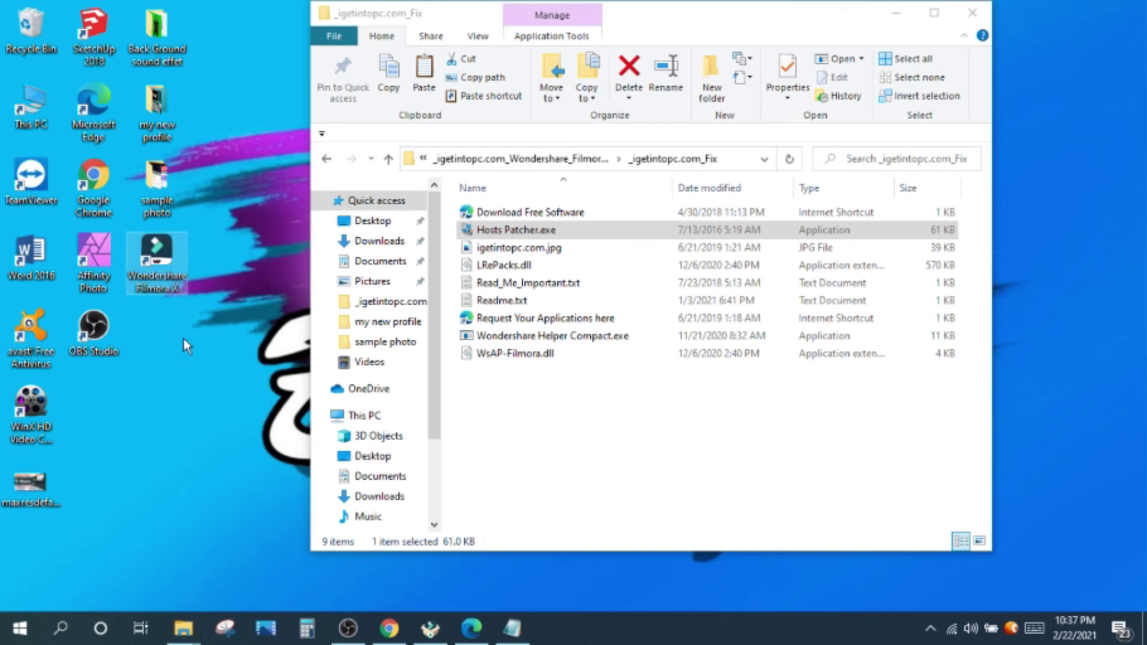
pyautogui.doubleClick(169, 261)
pyautogui.rightClick(172, 266)
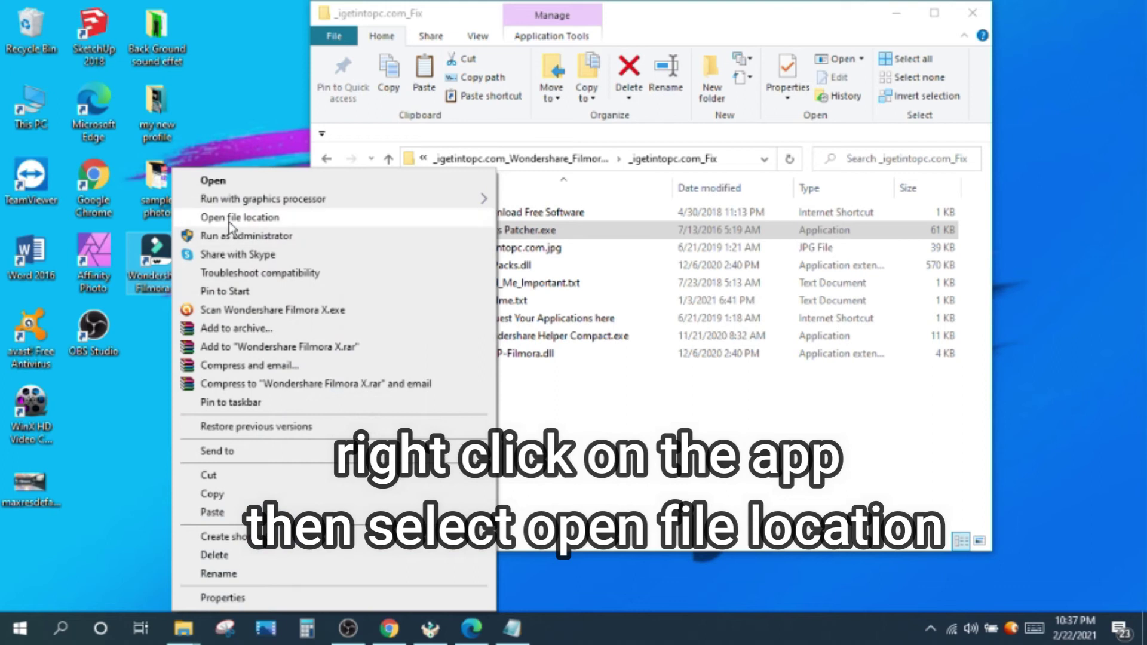
pyautogui.click(262, 218)
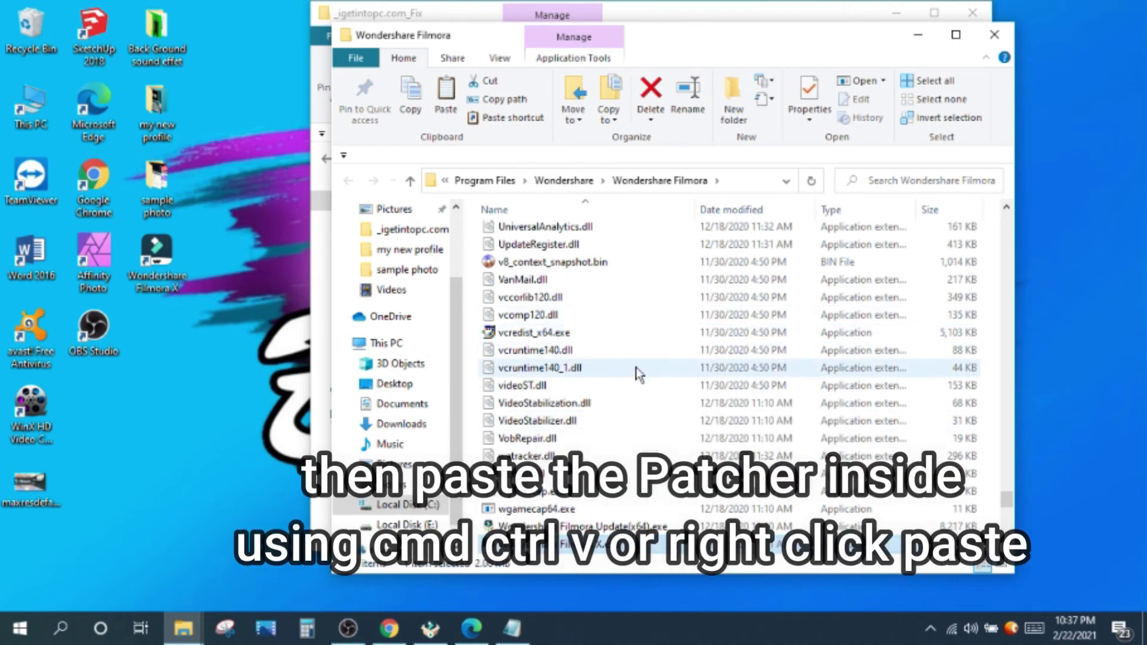
pyautogui.hotkey('ctrl', 'v')
pyautogui.scroll(5, 639, 373)
pyautogui.scroll(-2, 648, 358)
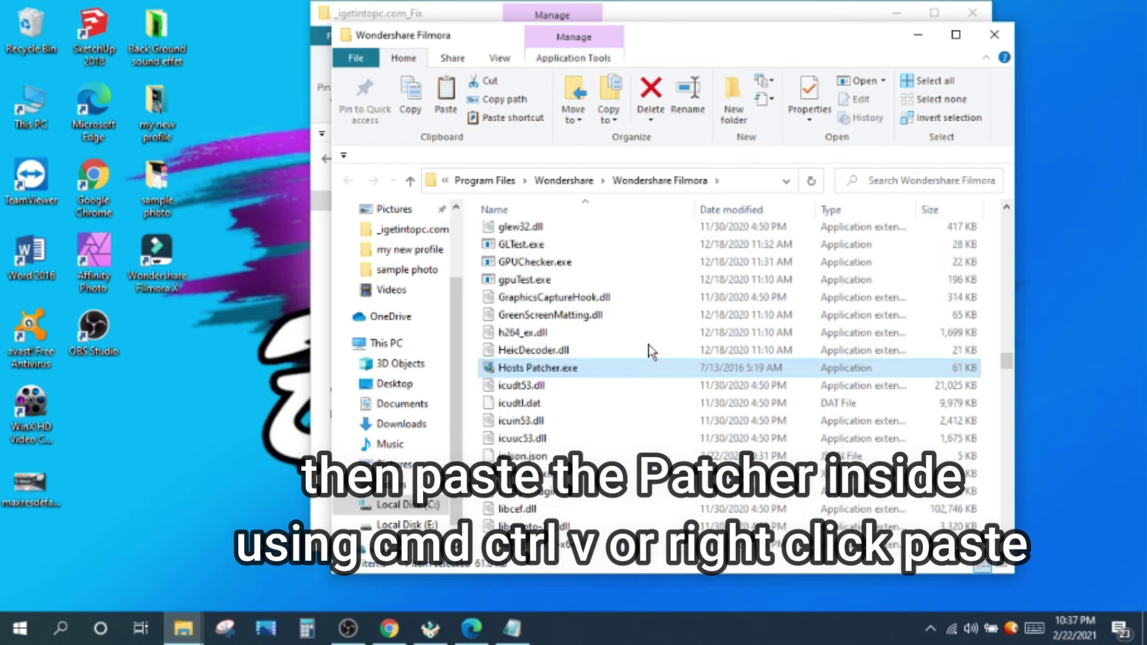
# - Run the pasted Hosts Patcher.exe in the Wondershare Filmora program folder as administrator
pyautogui.click(553, 371)
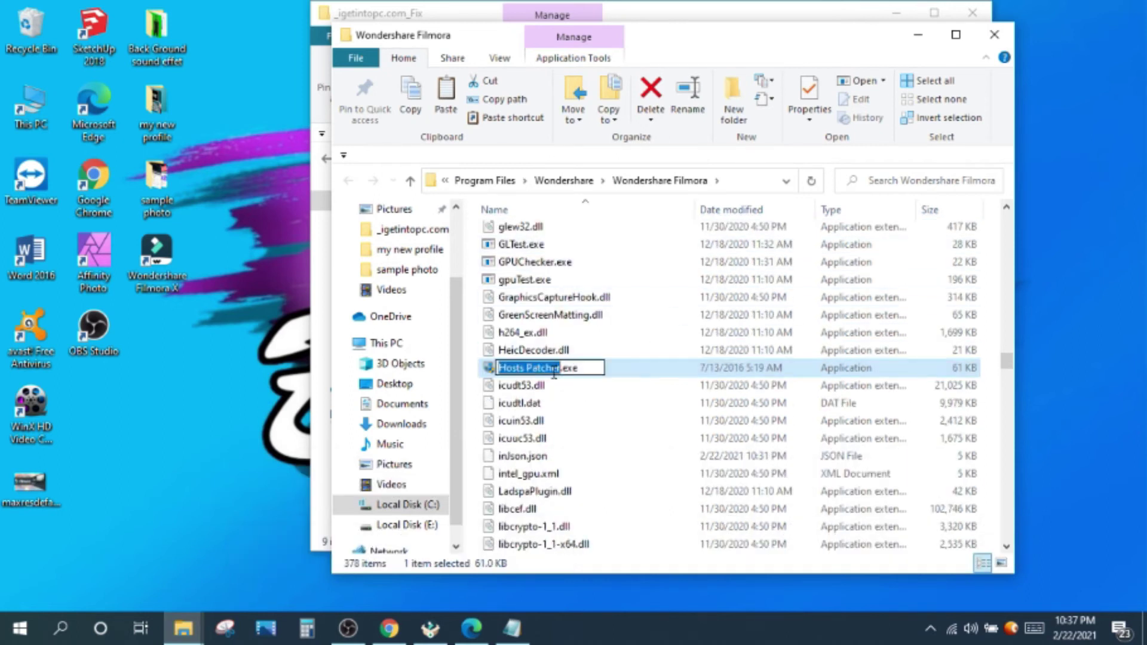
pyautogui.click(568, 402)
pyautogui.rightClick(588, 372)
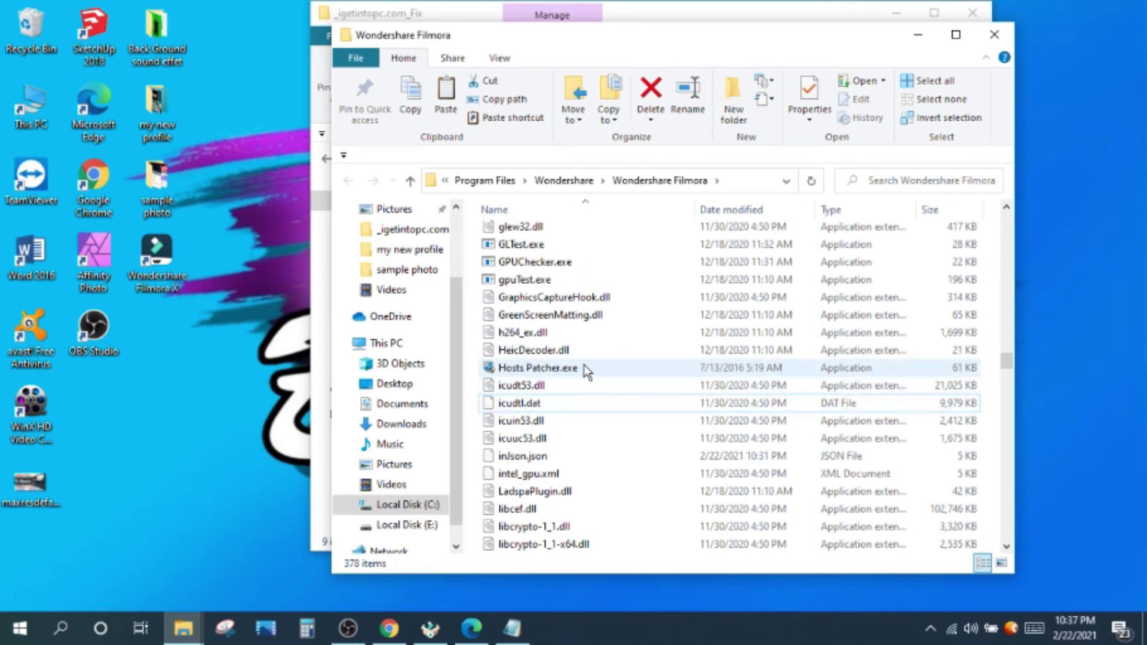
pyautogui.click(574, 366)
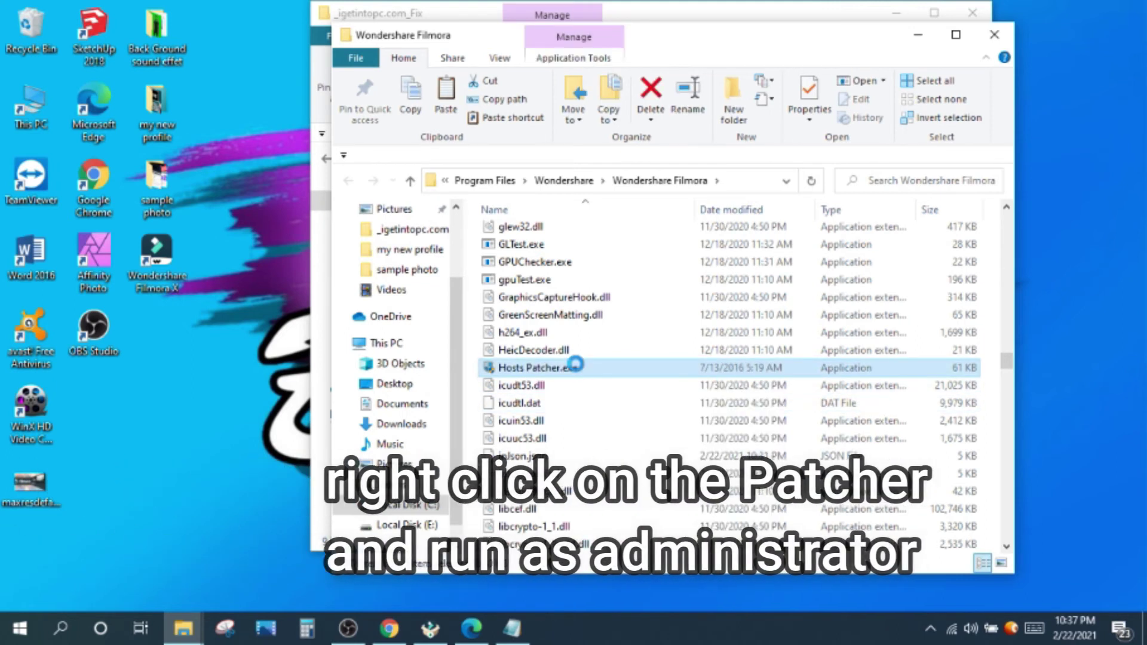
pyautogui.rightClick(574, 367)
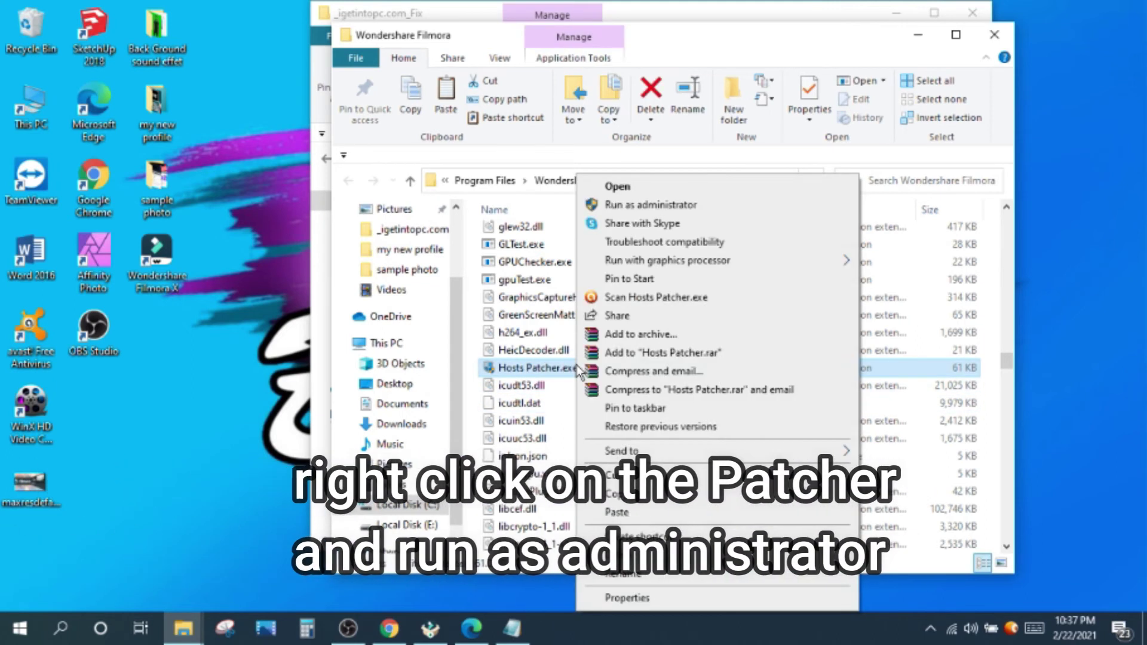
pyautogui.click(656, 207)
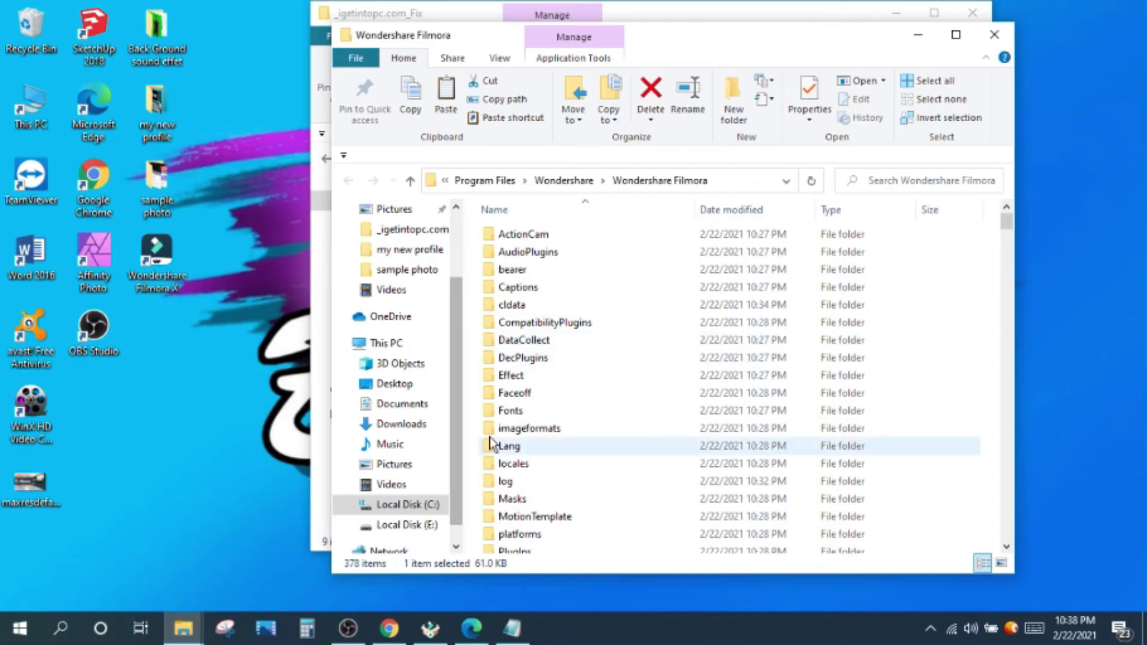
# - Return to the _igetintopc.com_Fix folder, reread the instructions in Readme.txt at 70% zoom, and minimize it
pyautogui.scroll(-4, 601, 357)
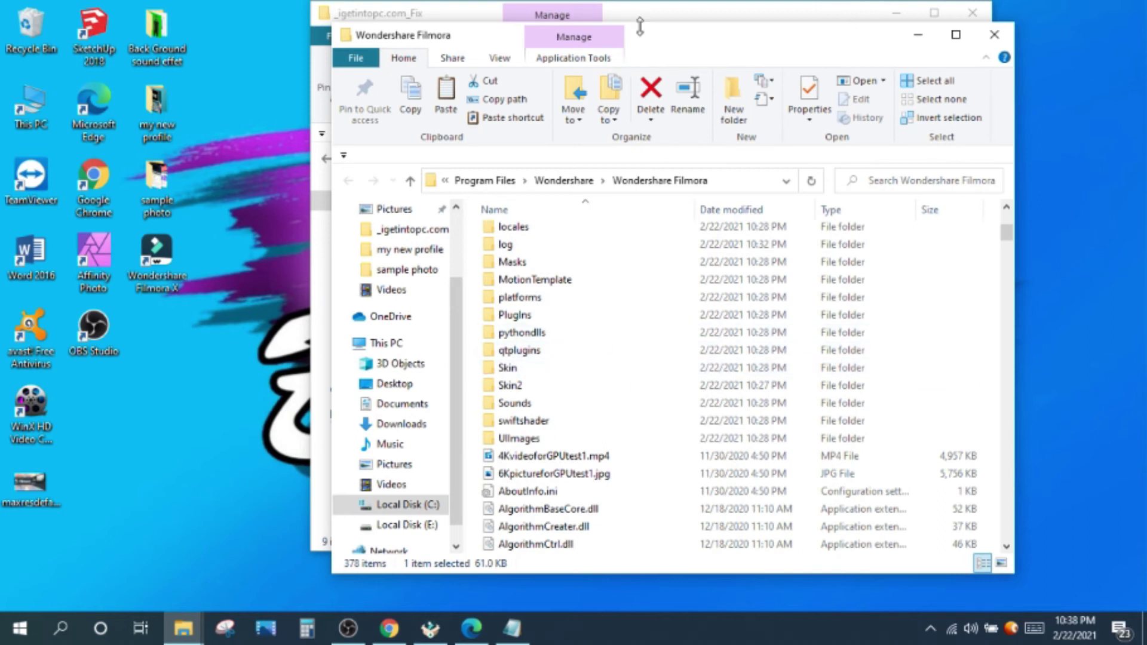
pyautogui.click(696, 17)
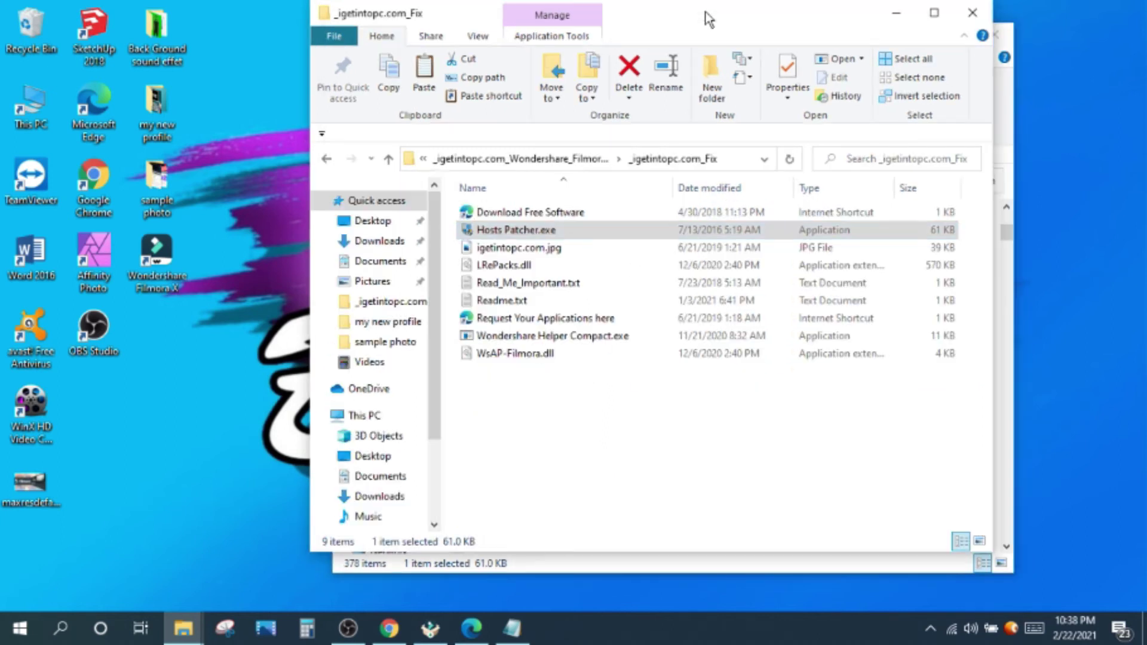
pyautogui.click(523, 302)
pyautogui.doubleClick(523, 302)
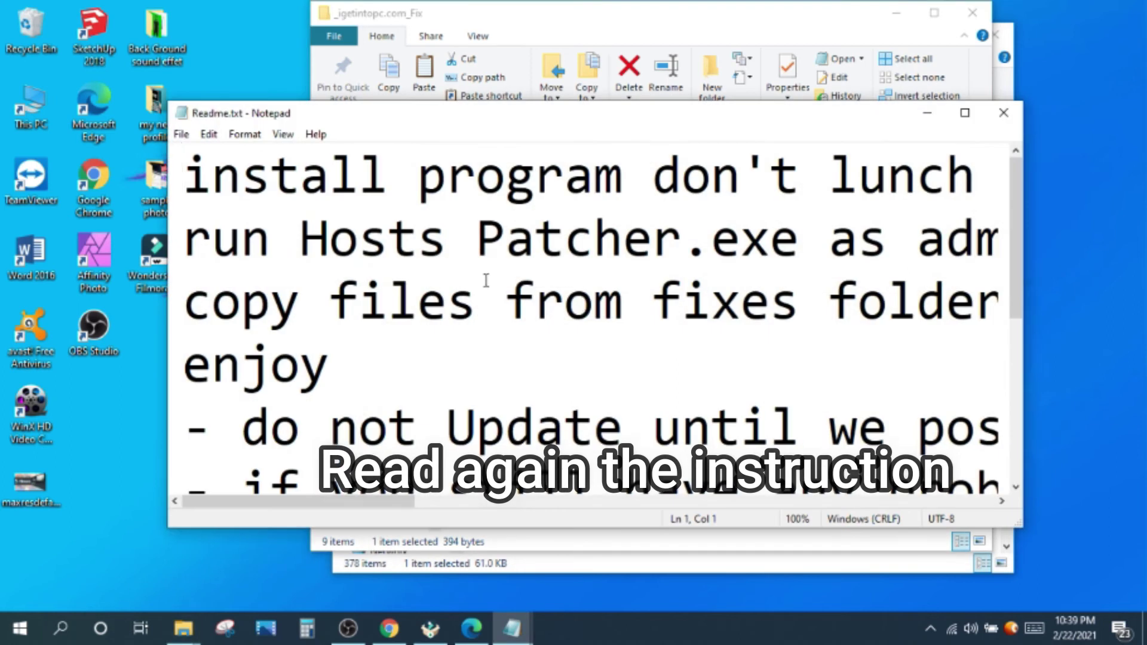
pyautogui.scroll(-3, 429, 359)
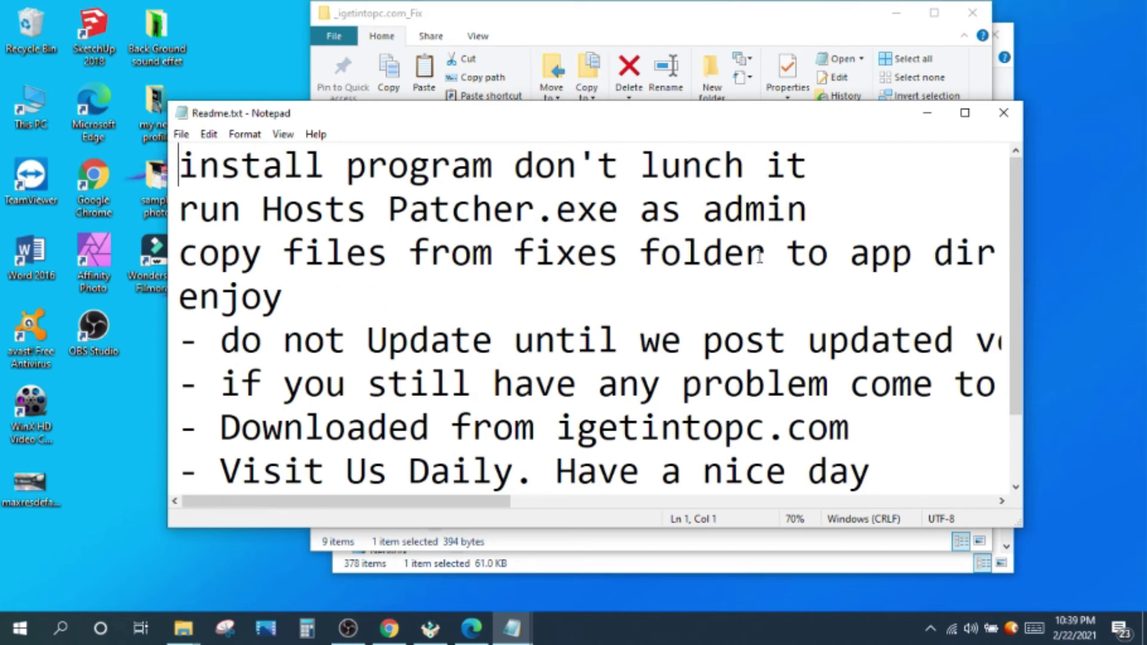
pyautogui.click(930, 114)
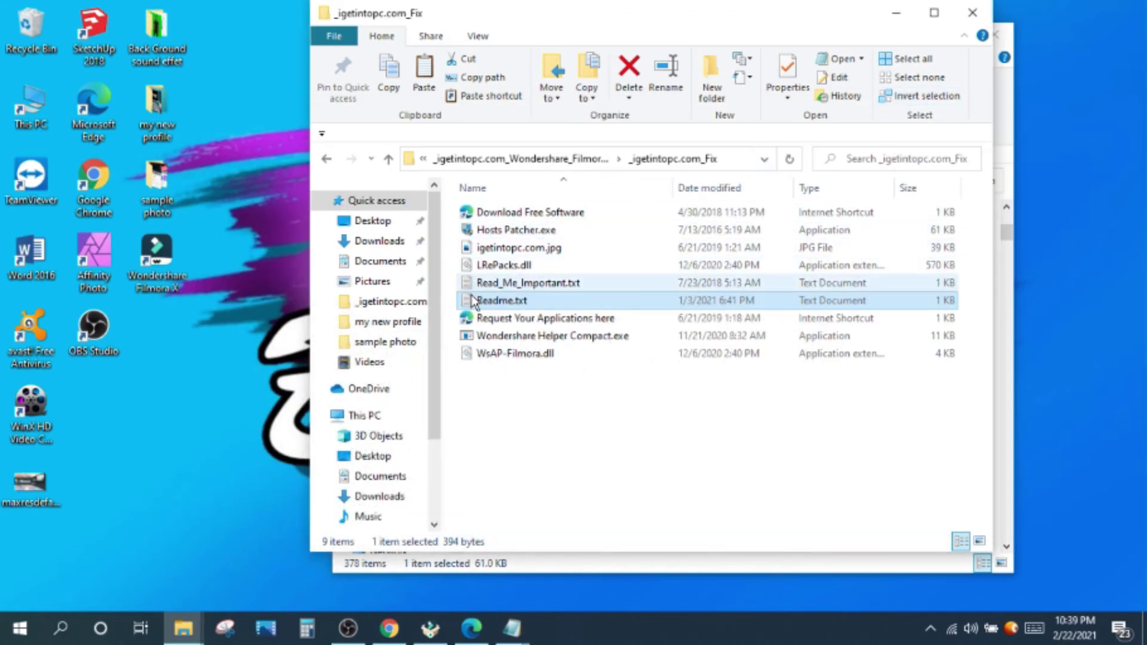
pyautogui.moveTo(512, 627)
pyautogui.click(600, 566)
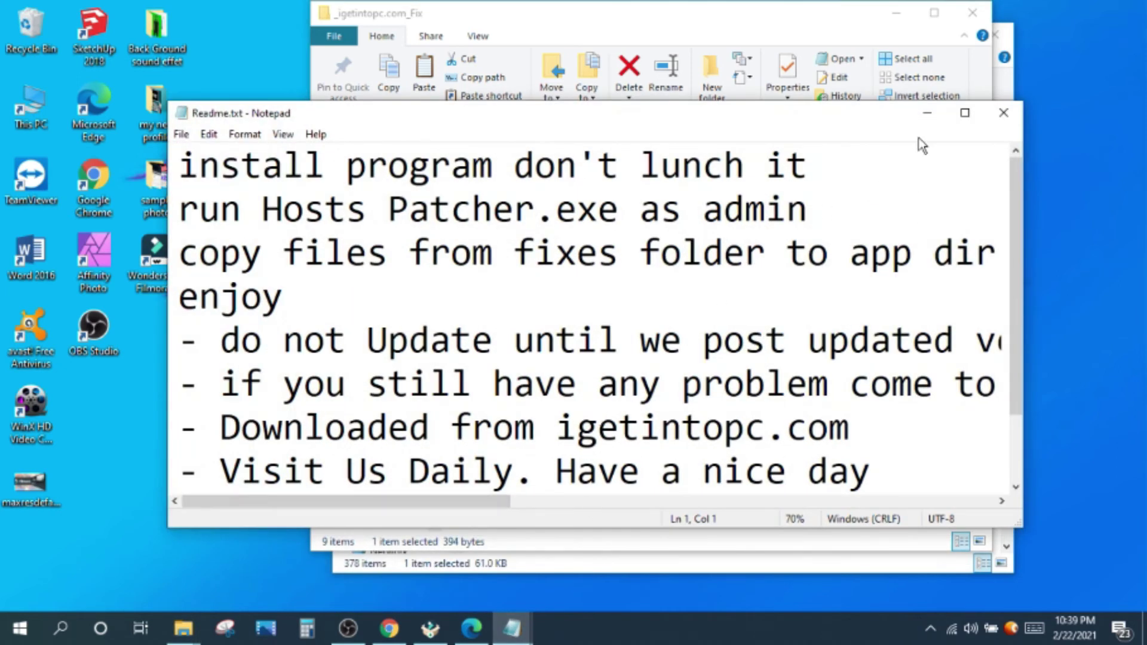
pyautogui.click(927, 122)
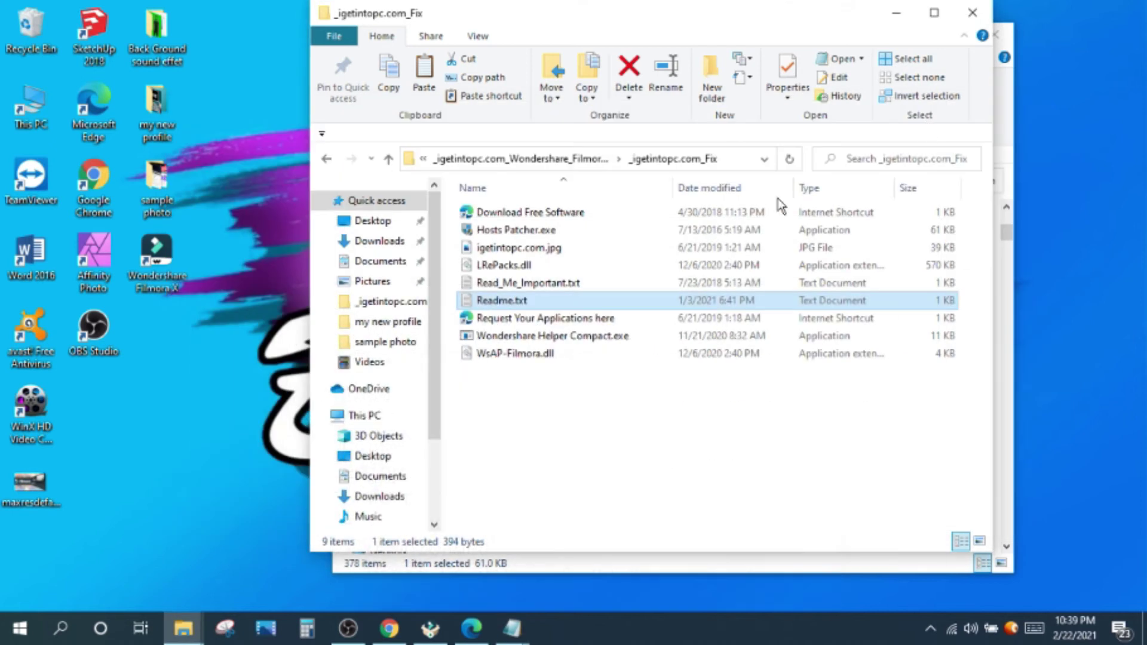
# - Copy WsAP-Filmora.dll and LRePacks.dll from the Fix folder into the Wondershare Filmora program folder, replacing the existing file
pyautogui.click(545, 354)
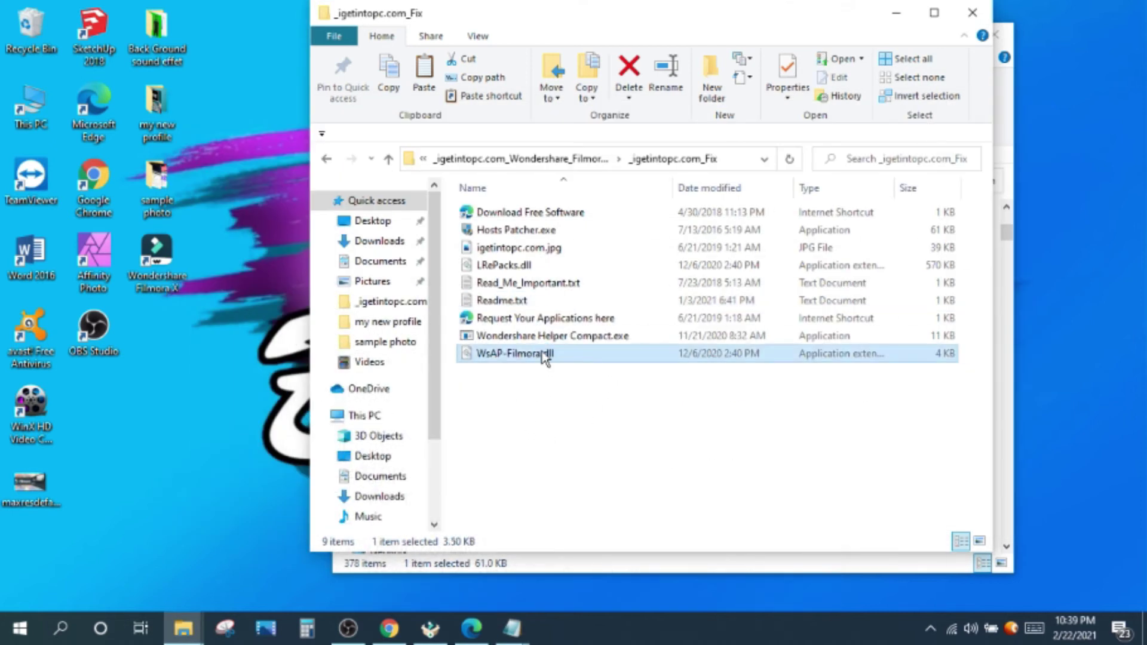
pyautogui.keyDown('ctrl'); pyautogui.click(513, 270); pyautogui.keyUp('ctrl')
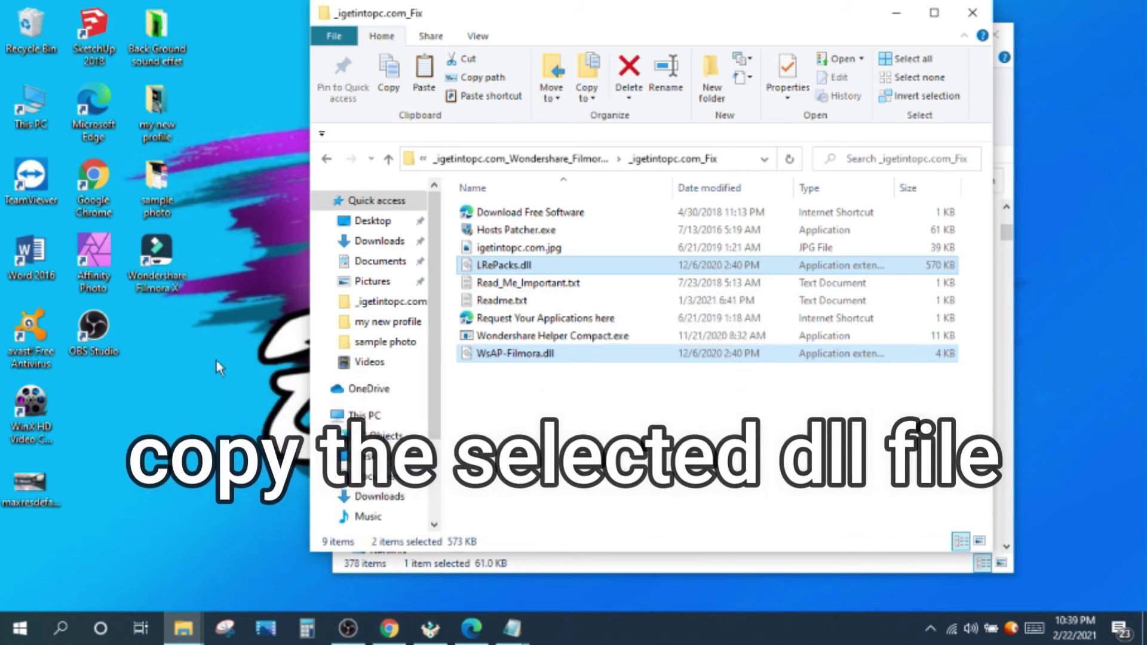
pyautogui.click(157, 263)
pyautogui.rightClick(165, 263)
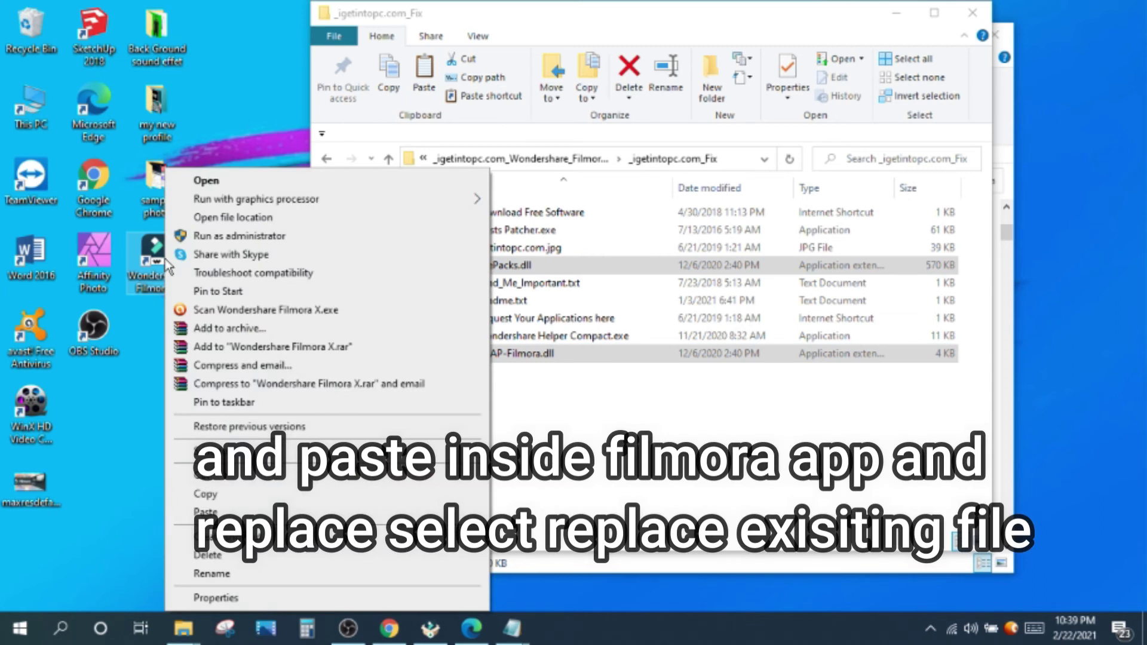
pyautogui.click(310, 217)
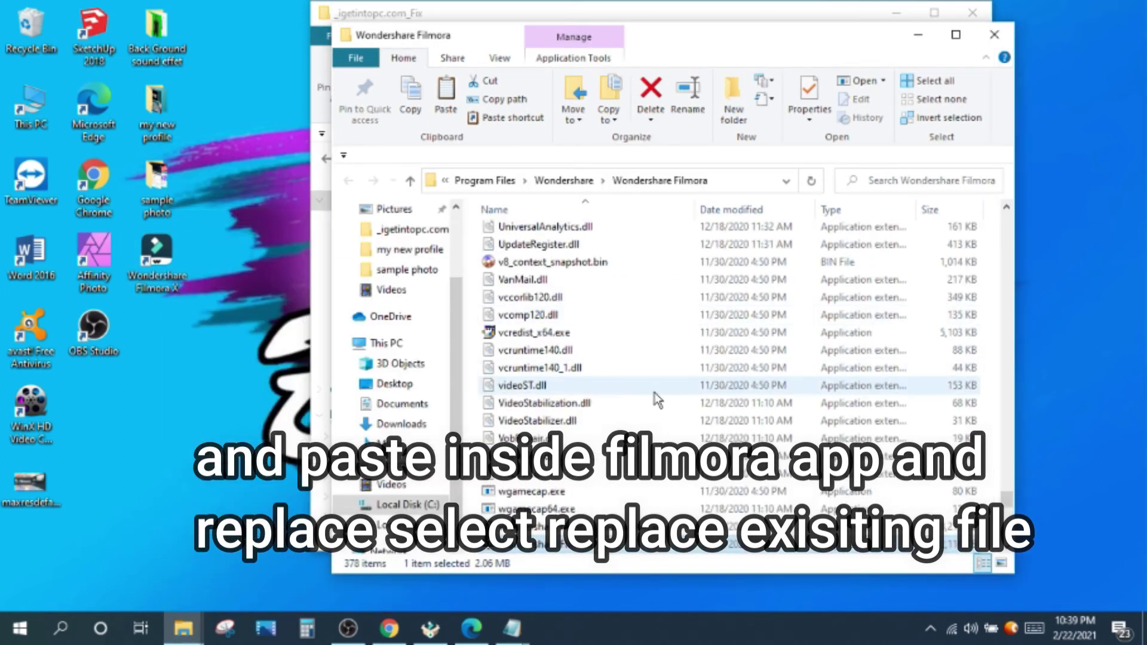
pyautogui.hotkey('ctrl', 'v')
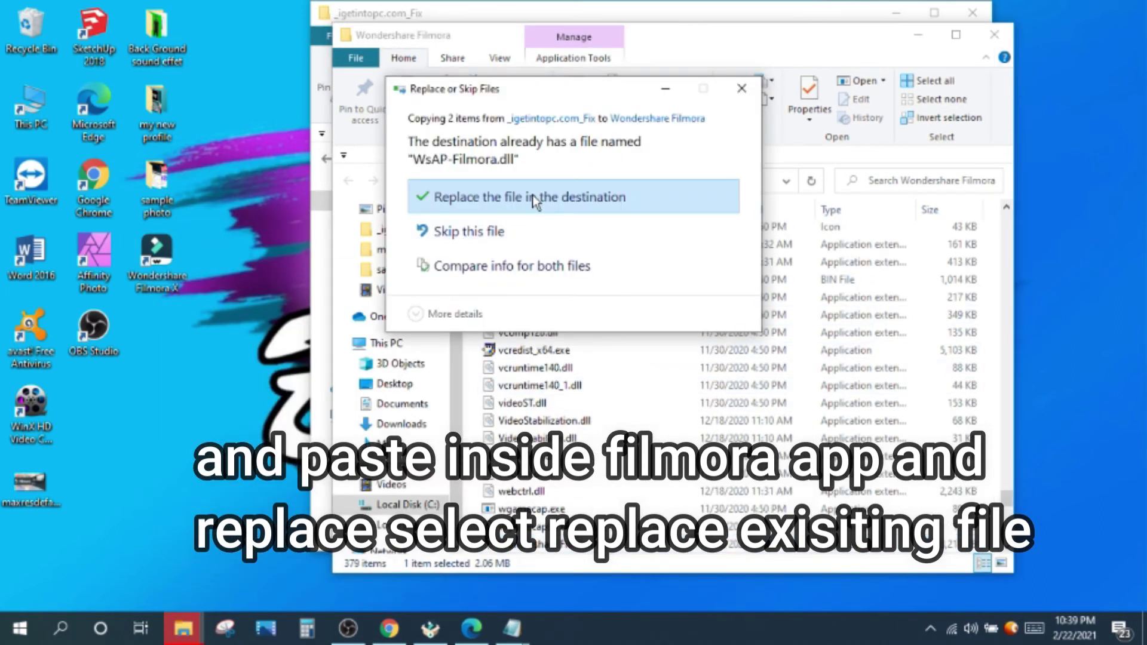
pyautogui.click(647, 196)
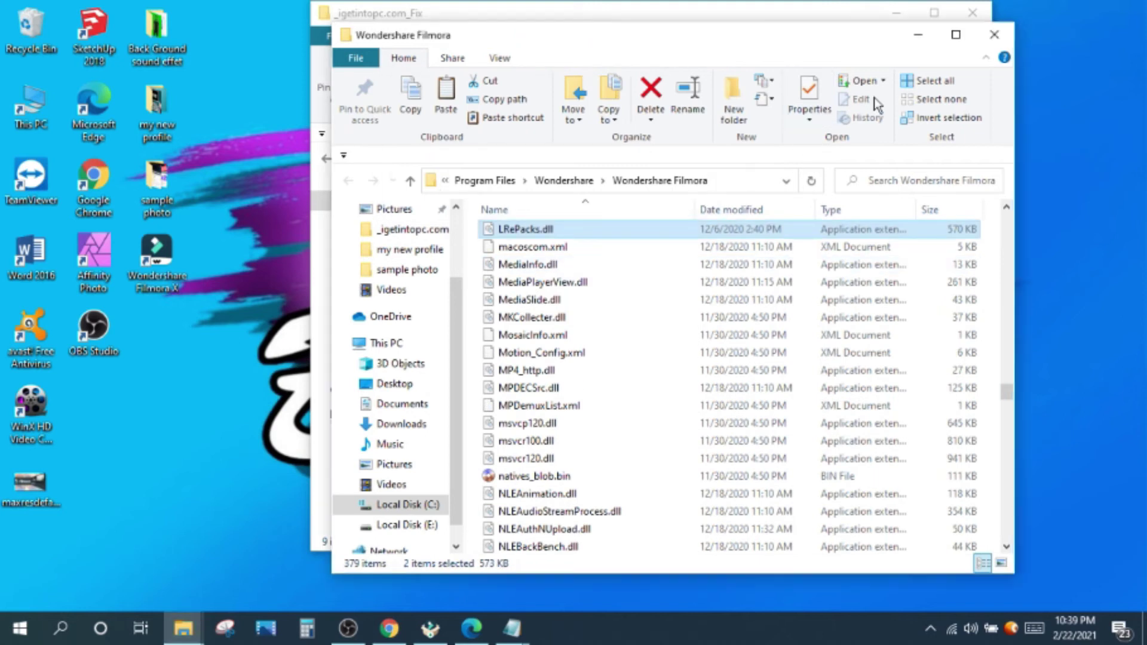
# - Close both folder windows and the thank-you web page, and start Wondershare Filmora X with an empty project
pyautogui.click(994, 34)
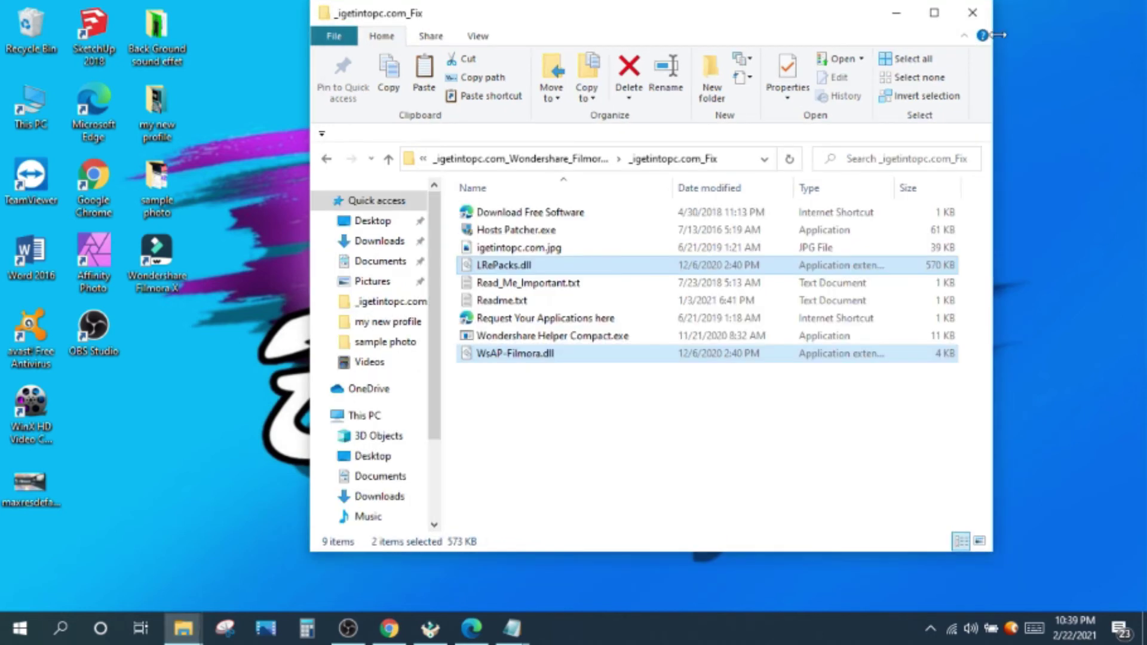
pyautogui.click(975, 13)
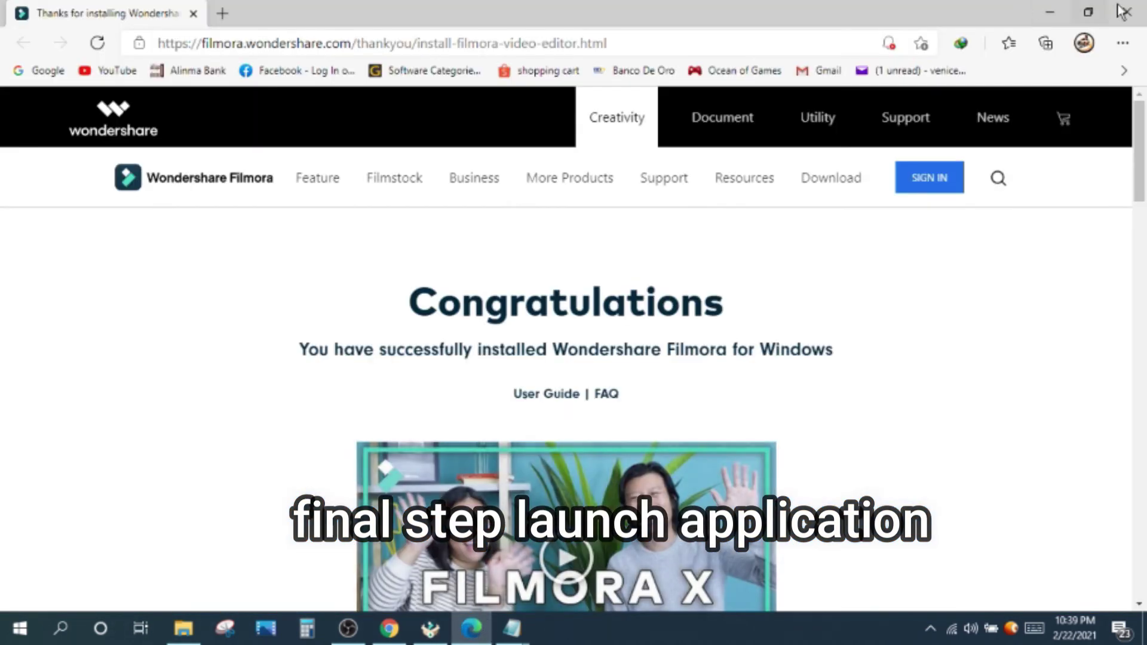
pyautogui.click(1122, 10)
pyautogui.click(740, 449)
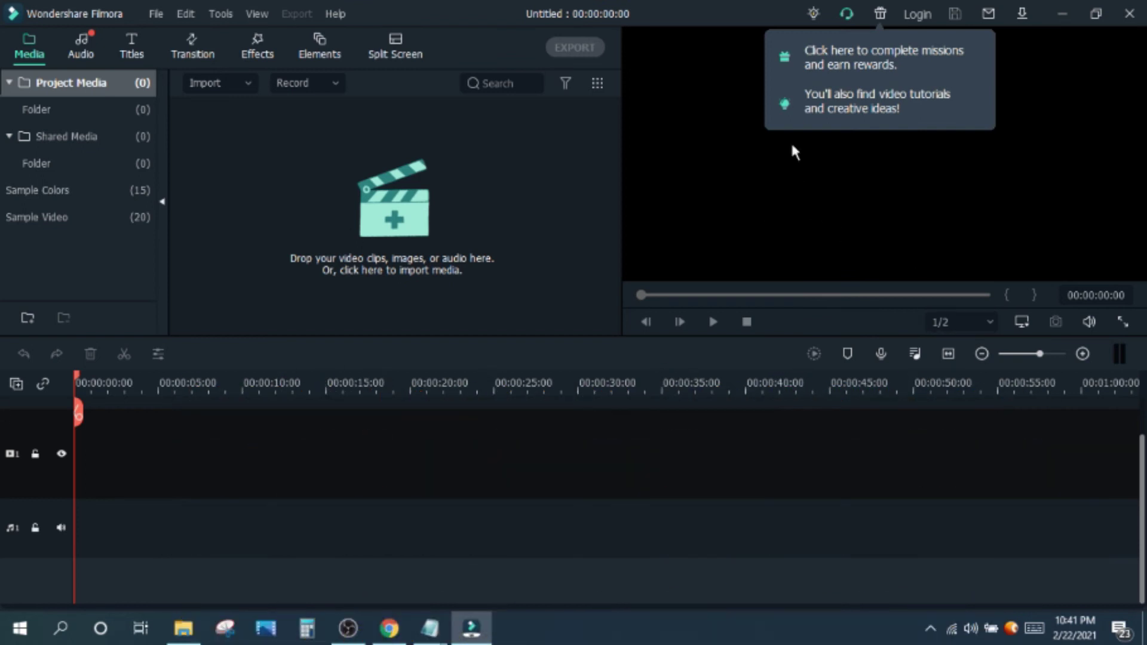
# - Look through the Sample Colors and the included audio, and return to the media library
pyautogui.click(30, 192)
pyautogui.scroll(-5, 90, 228)
pyautogui.scroll(5, 89, 229)
pyautogui.click(190, 45)
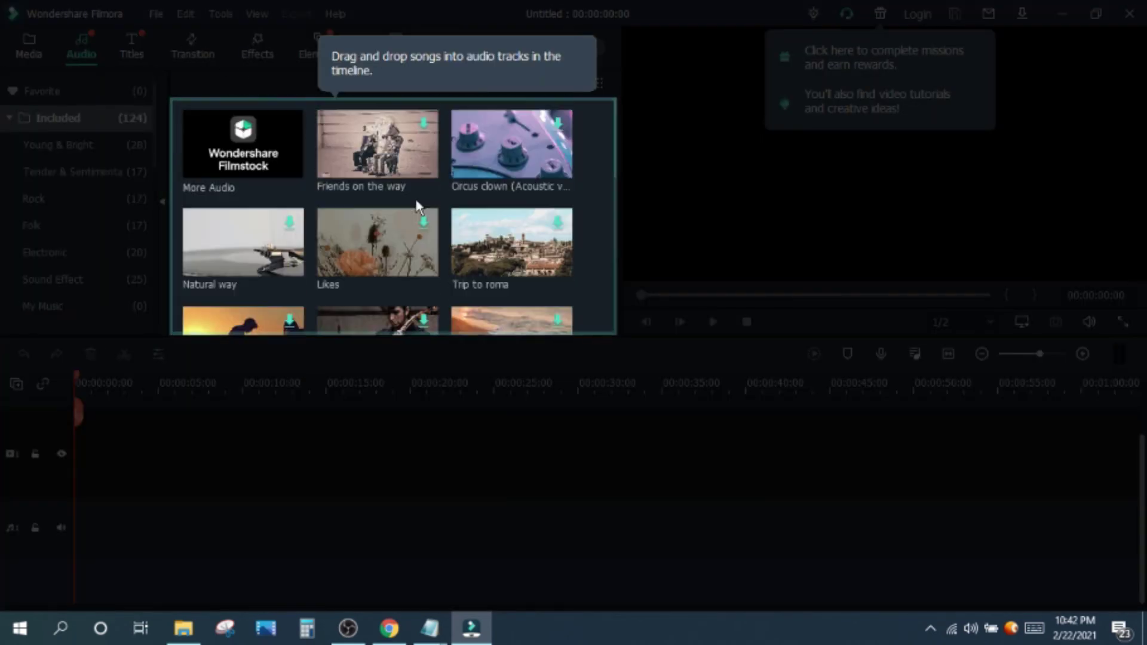
pyautogui.click(421, 87)
pyautogui.click(28, 47)
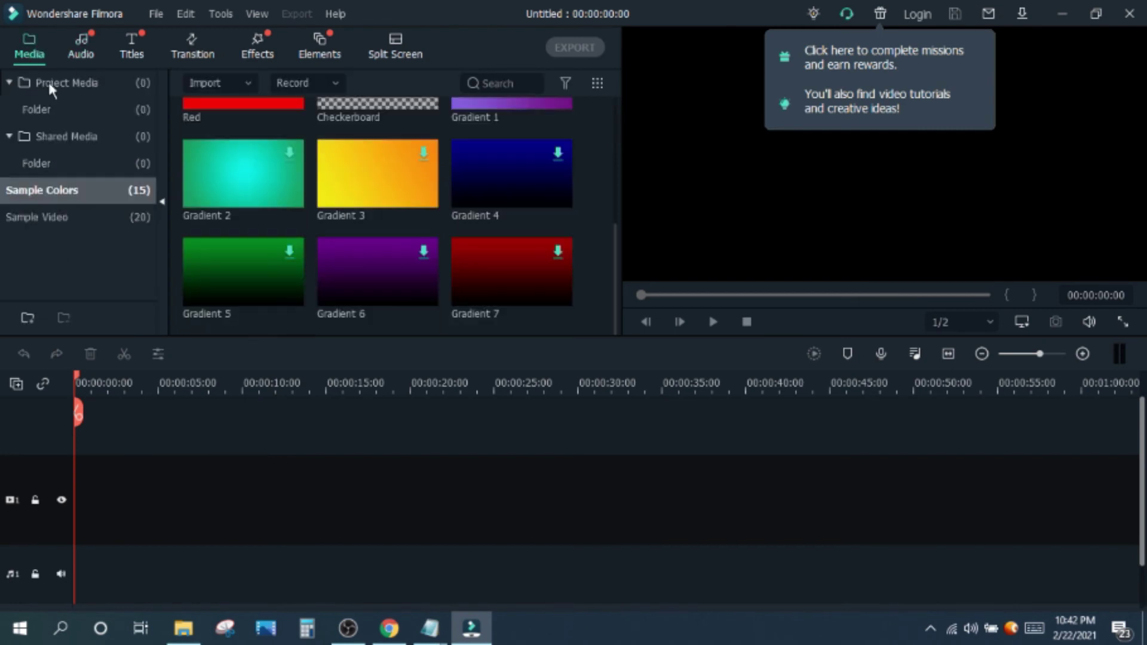
# - Add the sample video Travel 01 to the first video track of the timeline
pyautogui.click(40, 216)
pyautogui.click(289, 165)
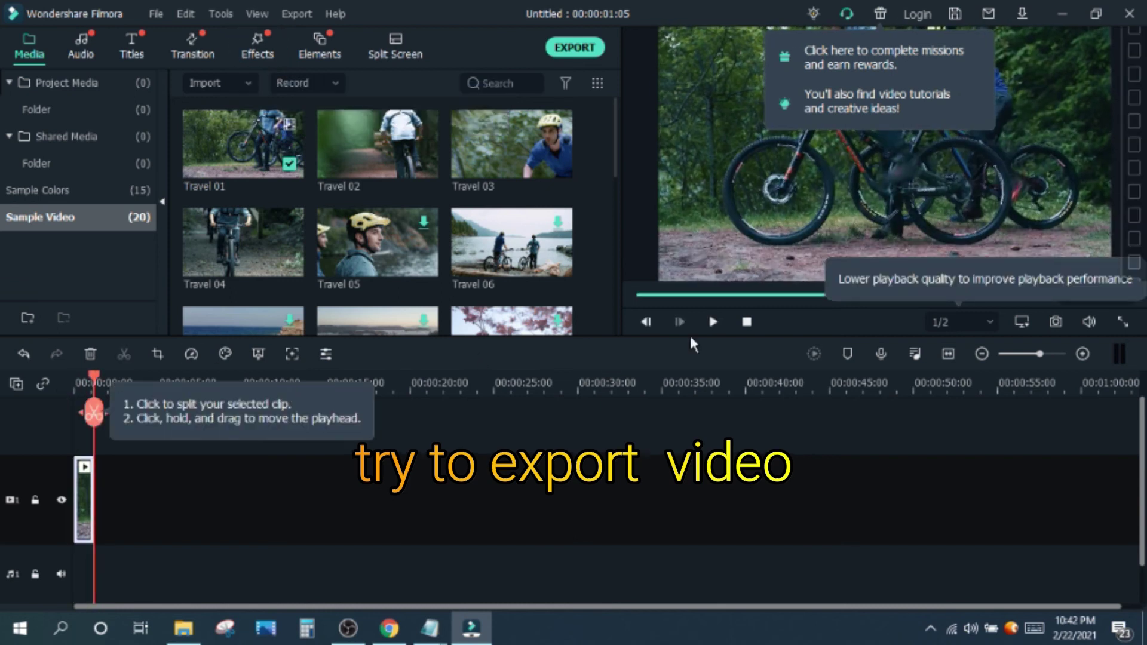
pyautogui.click(226, 491)
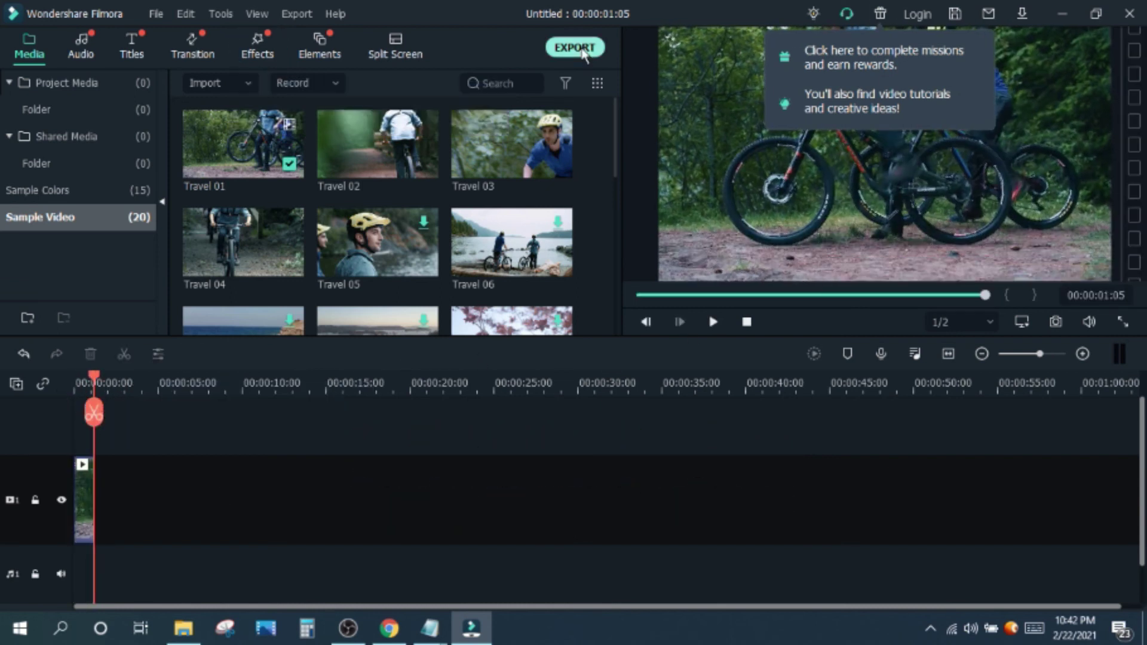
# - Export the timeline as an MP4 named "test video" to the Desktop folder and close the finished export dialog
pyautogui.click(574, 47)
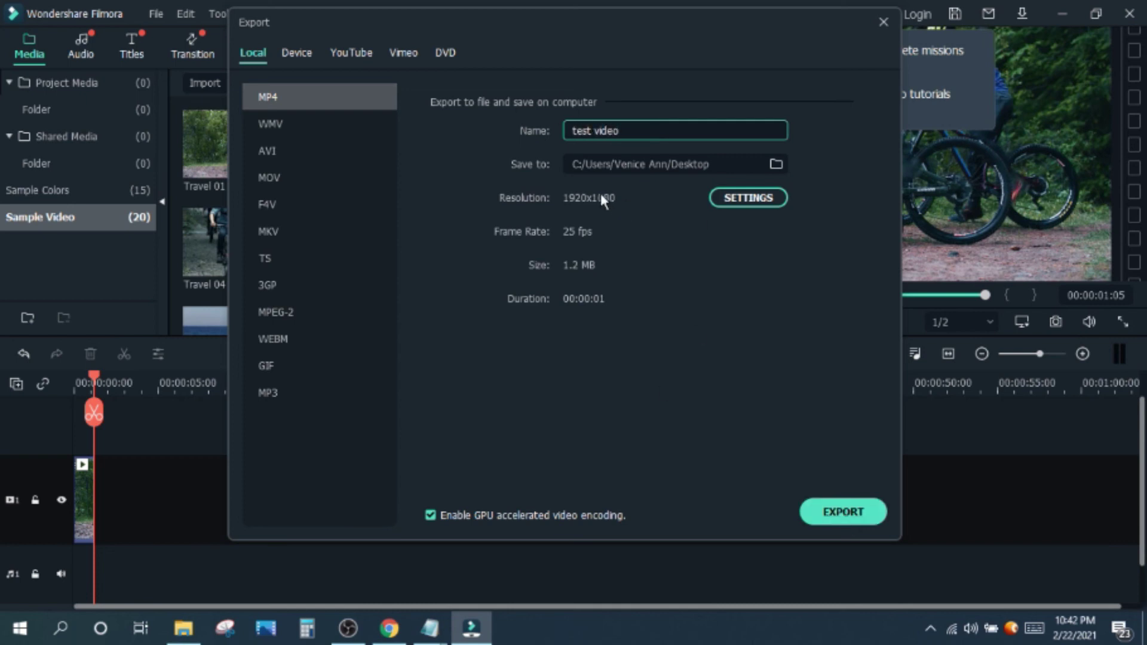
pyautogui.click(773, 161)
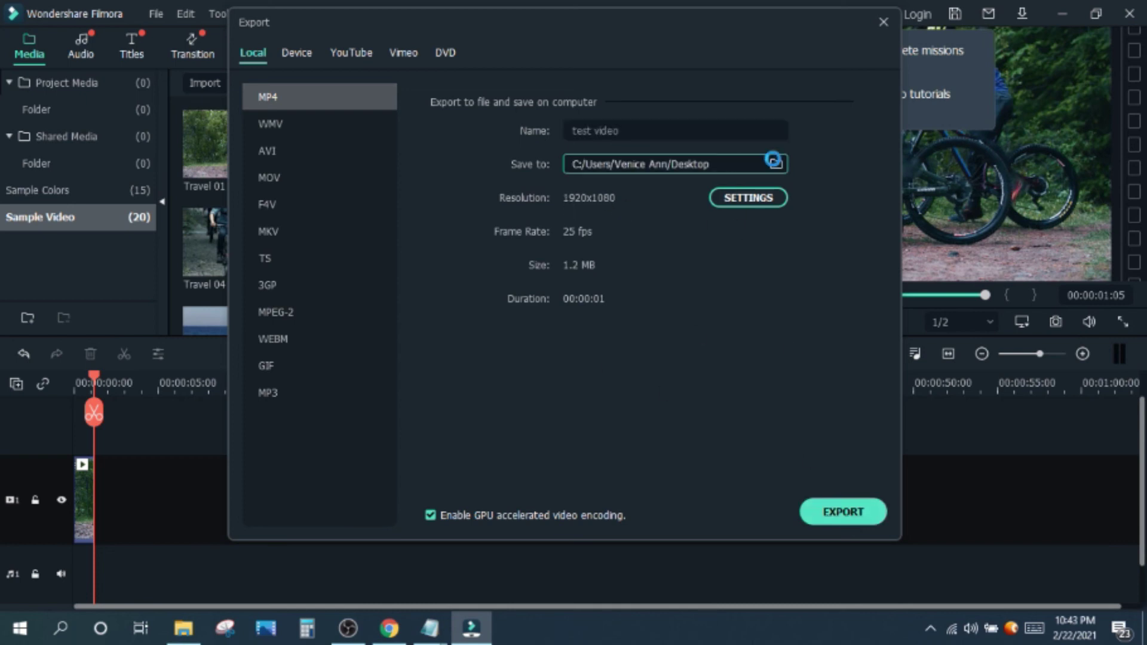
pyautogui.click(281, 170)
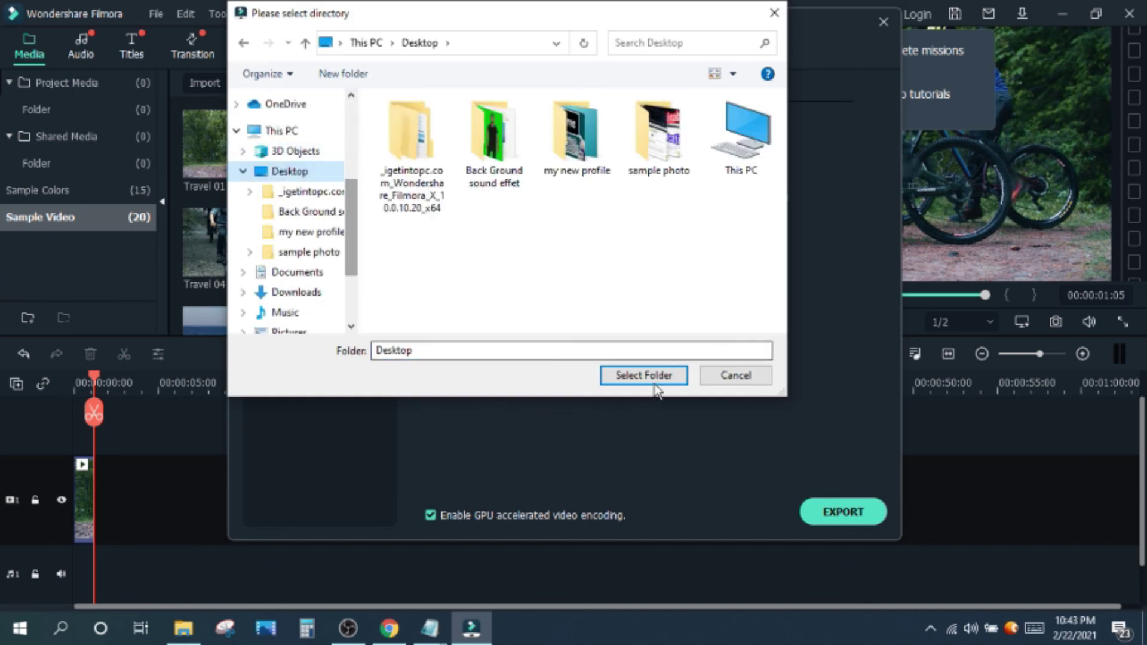
pyautogui.click(645, 376)
pyautogui.click(843, 512)
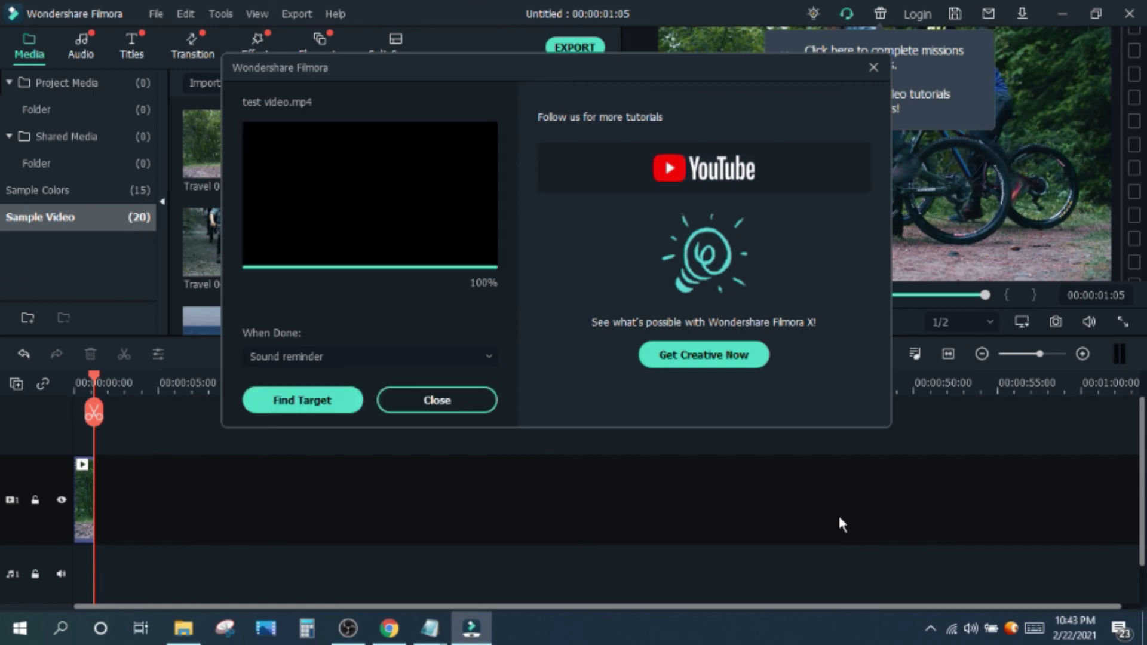
pyautogui.click(440, 412)
# - Play the exported test video.mp4 from the desktop, replay it from the beginning, and close the player
pyautogui.click(1061, 12)
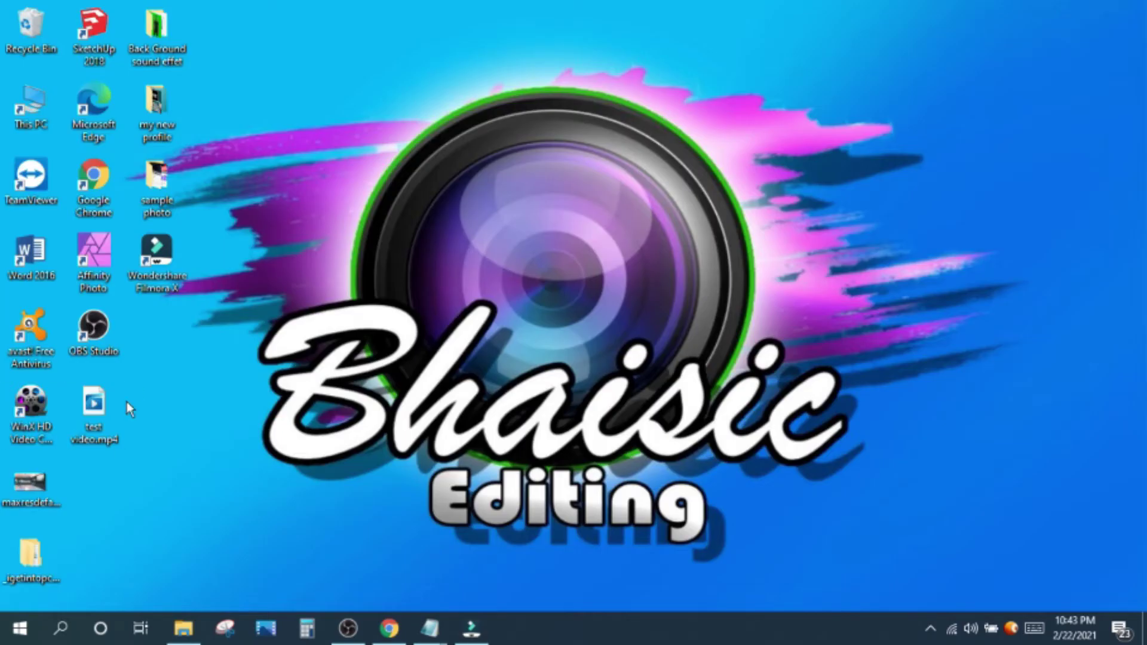
pyautogui.doubleClick(92, 412)
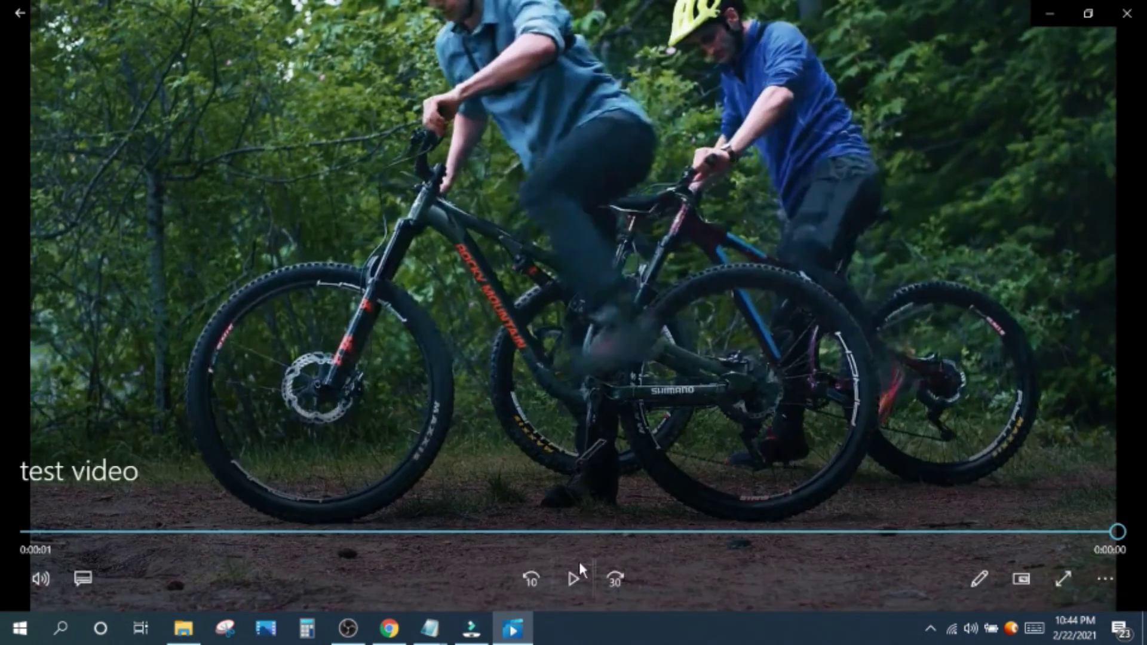
pyautogui.click(579, 573)
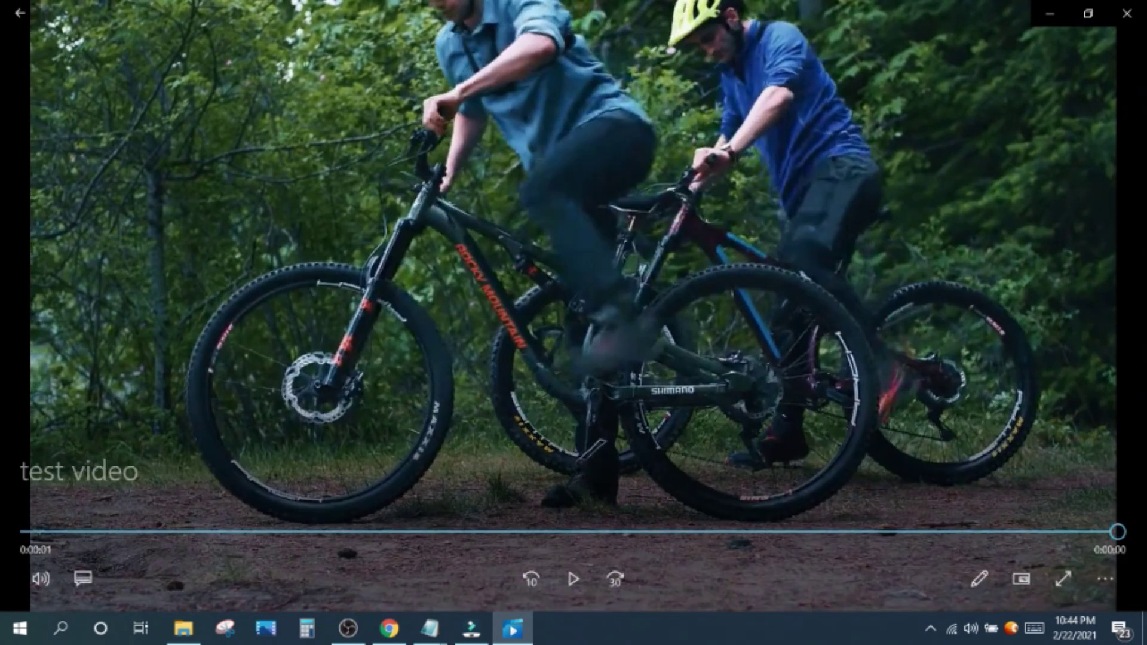
pyautogui.moveTo(1119, 533); pyautogui.dragTo(6, 550)
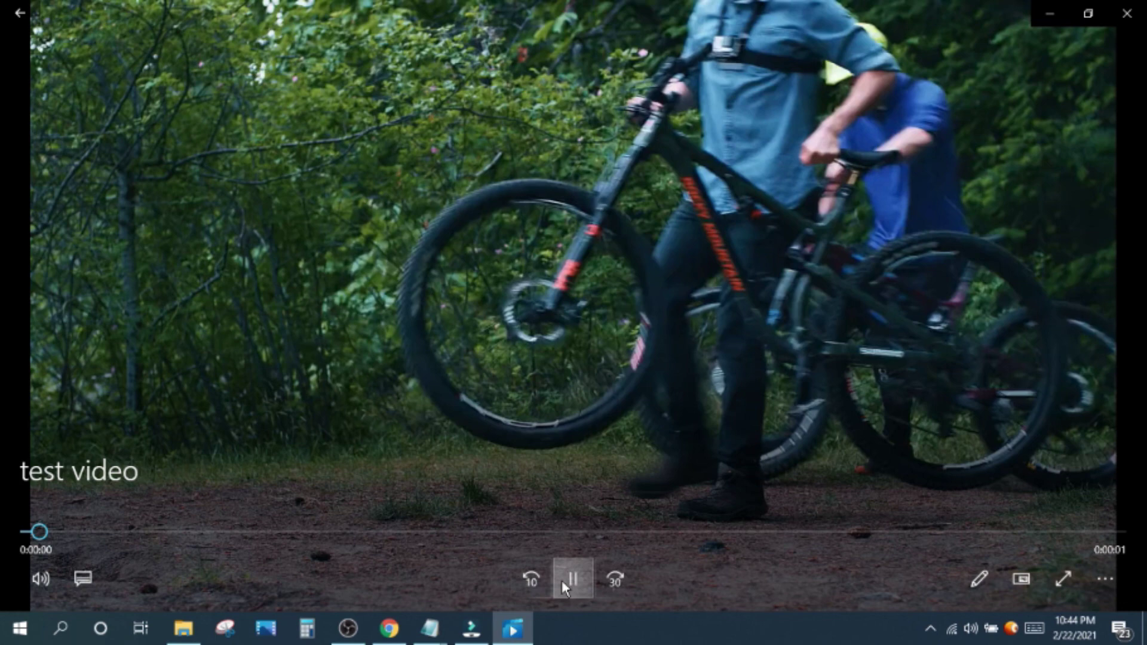
pyautogui.click(562, 580)
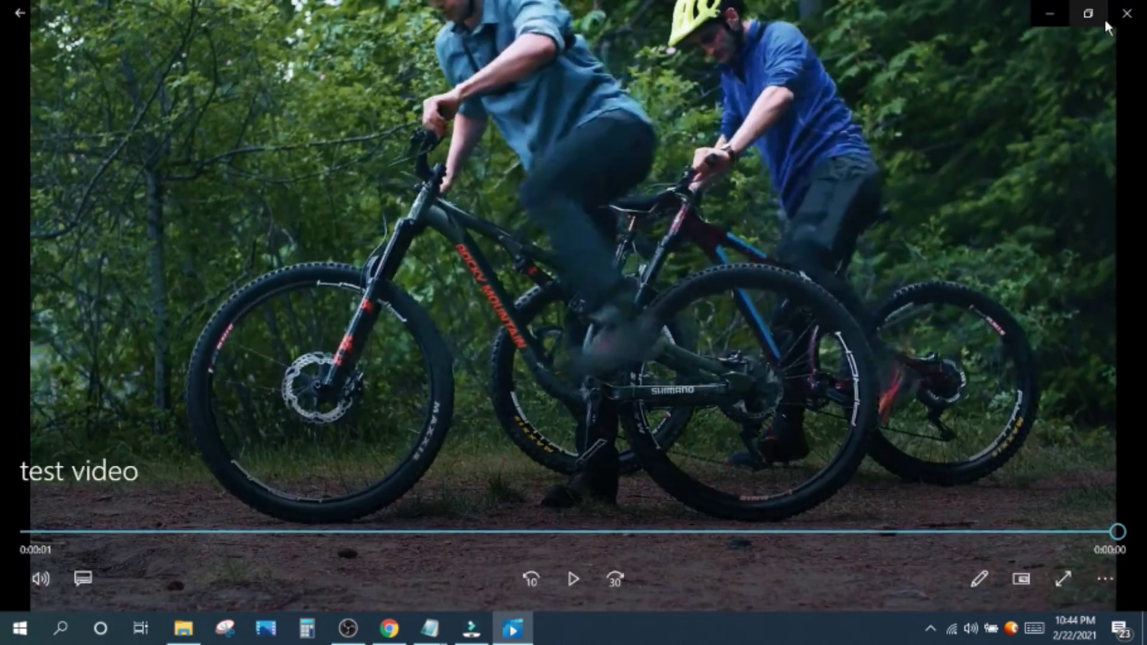
pyautogui.click(1127, 13)
# - Back in Wondershare Filmora, add two Travel 03 clips after Travel 01 on the first video track and play the extended timeline
pyautogui.click(471, 627)
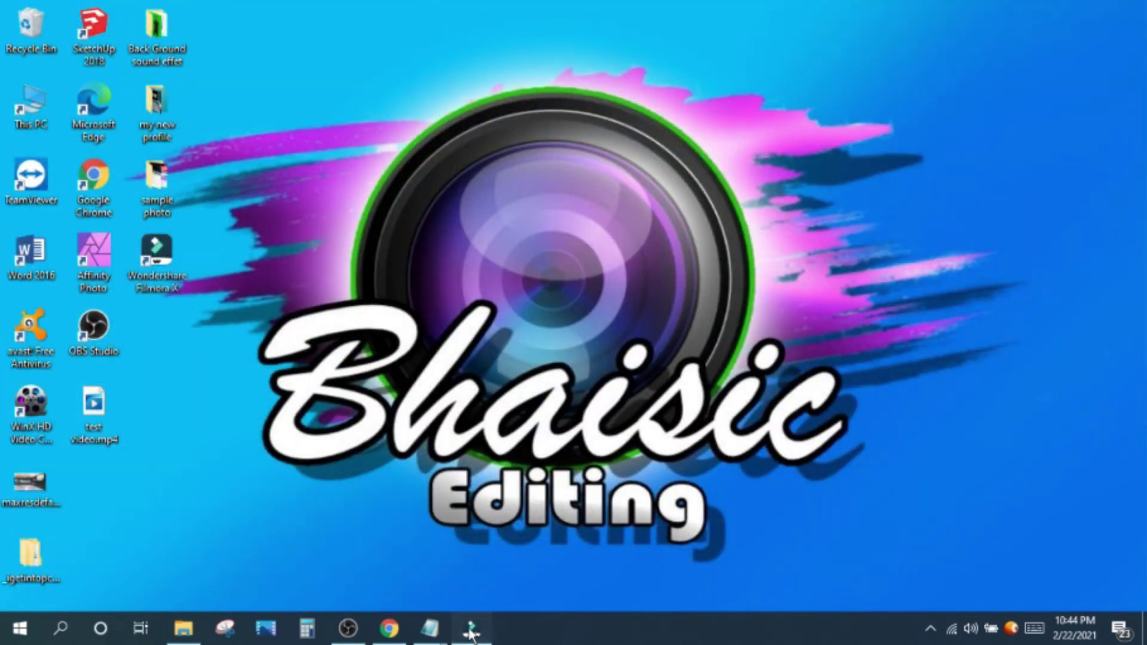
pyautogui.moveTo(219, 480); pyautogui.dragTo(144, 500)
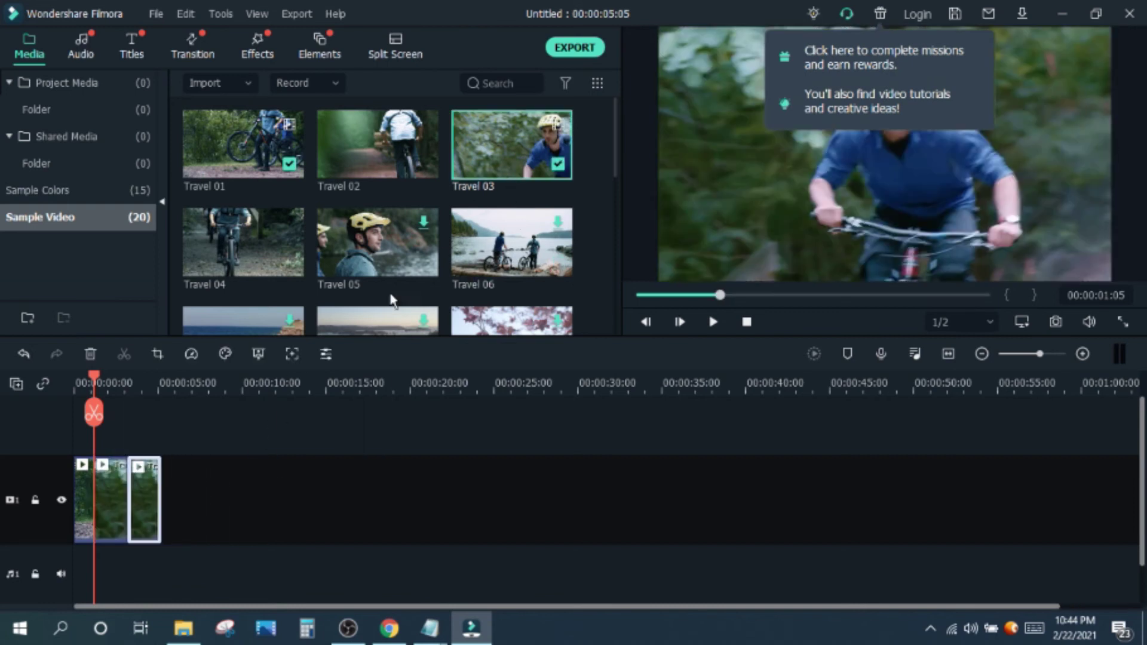
pyautogui.moveTo(511, 242); pyautogui.dragTo(203, 499)
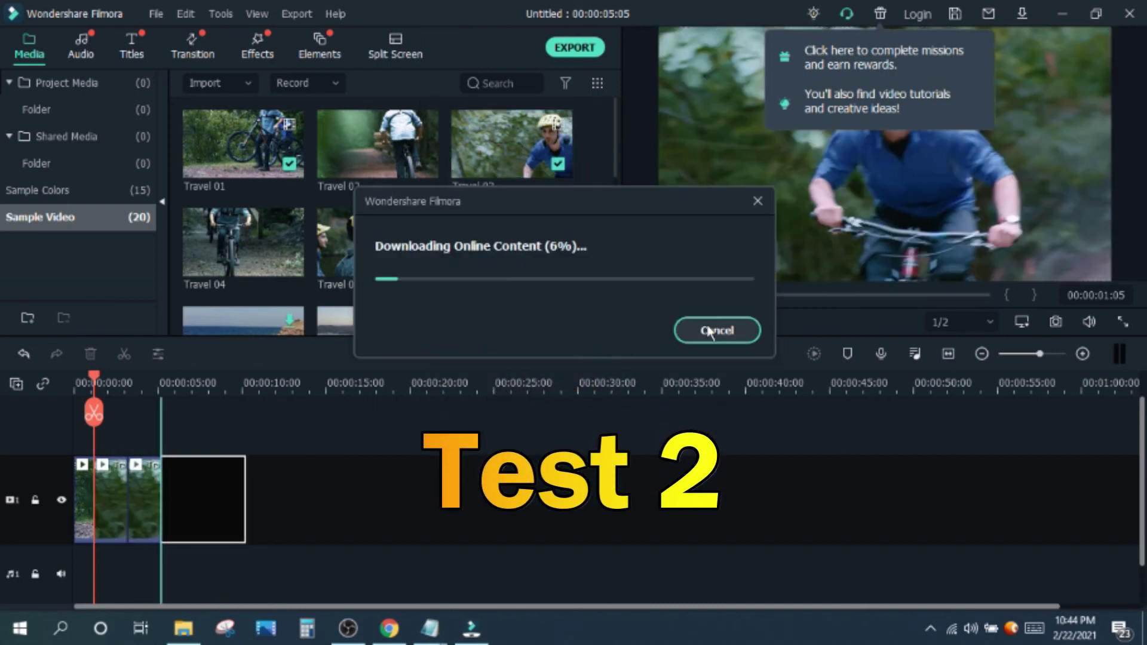
pyautogui.click(717, 330)
pyautogui.press('space')
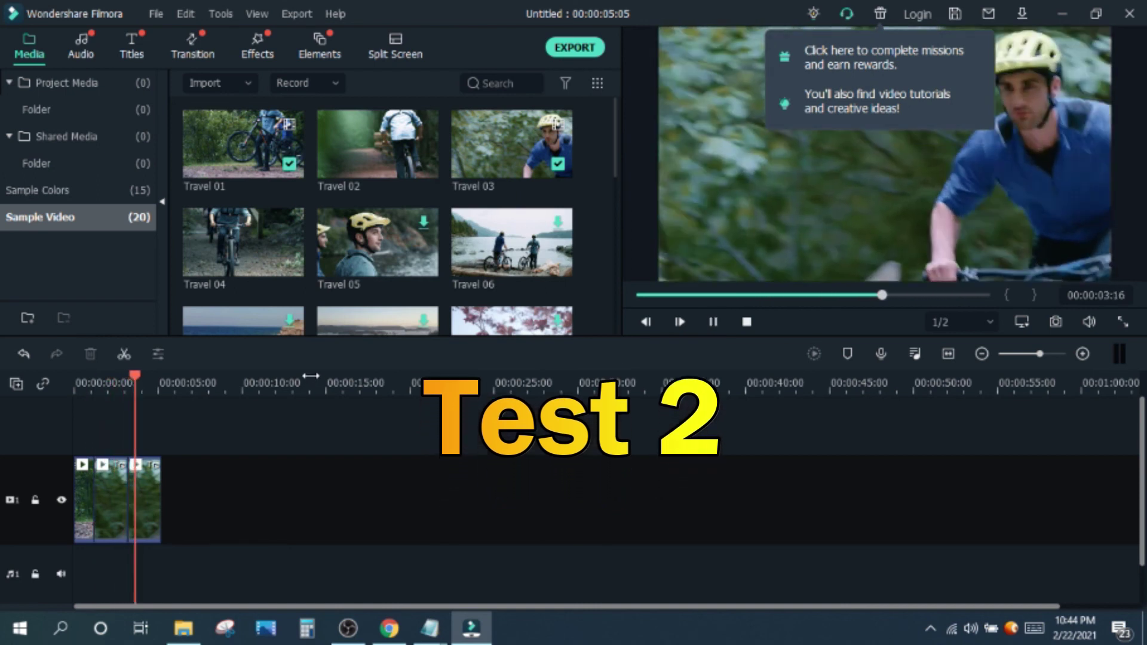
pyautogui.press('space')
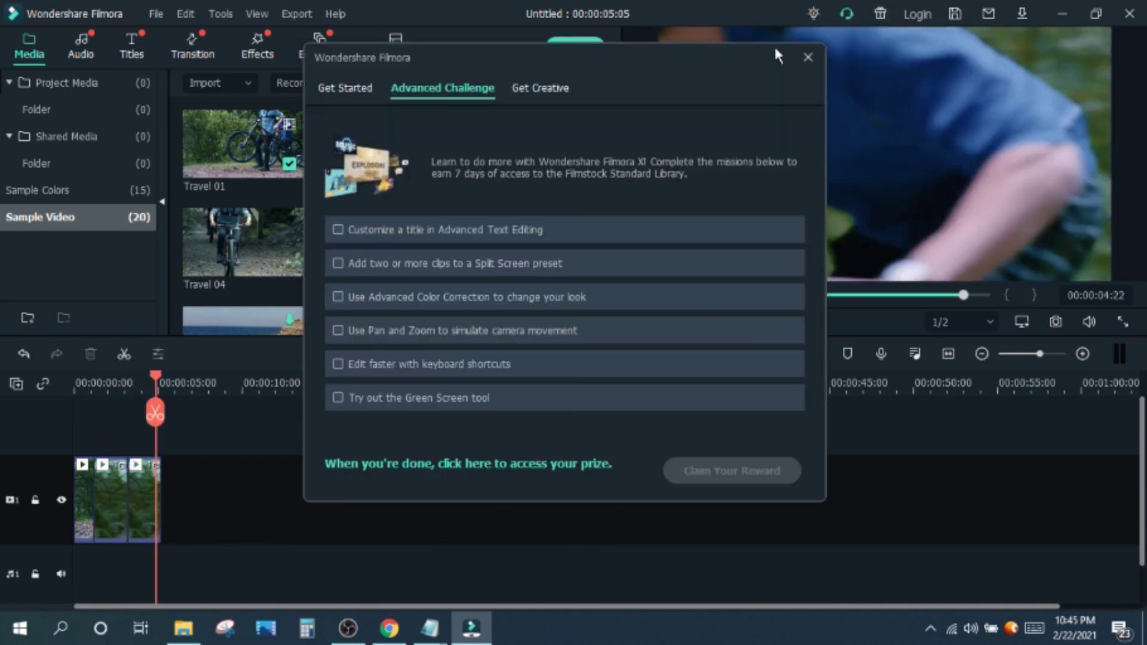
# - Export the extended timeline as an MP4 named "My Video Test 2" to the desktop and close the export dialog
pyautogui.click(575, 48)
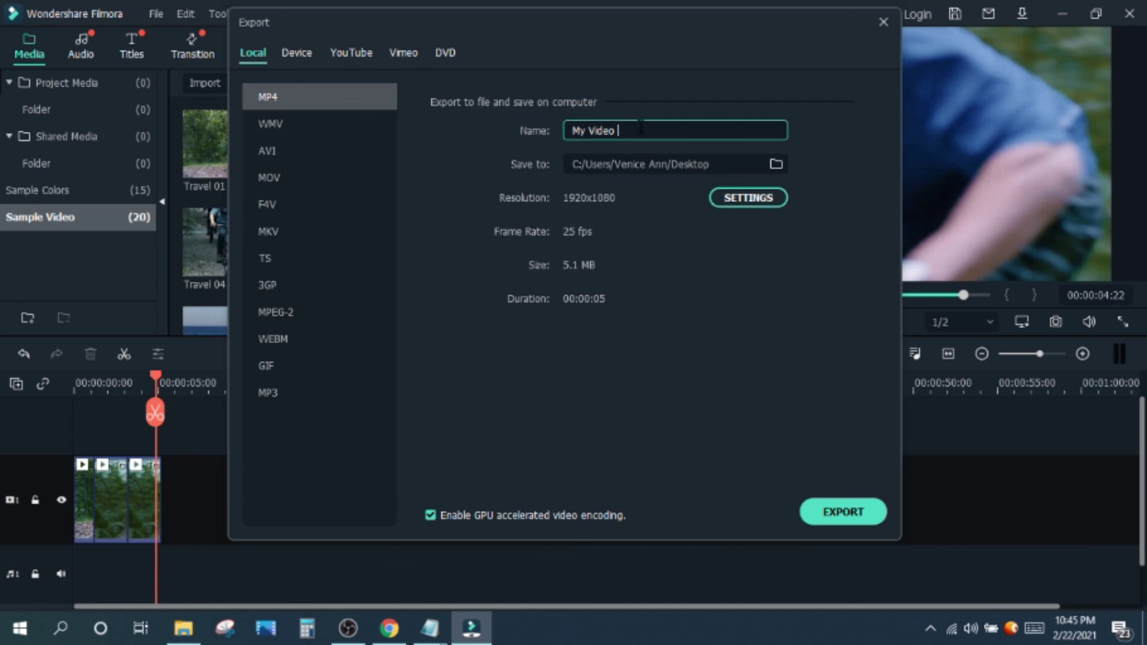
pyautogui.write('Test 2')
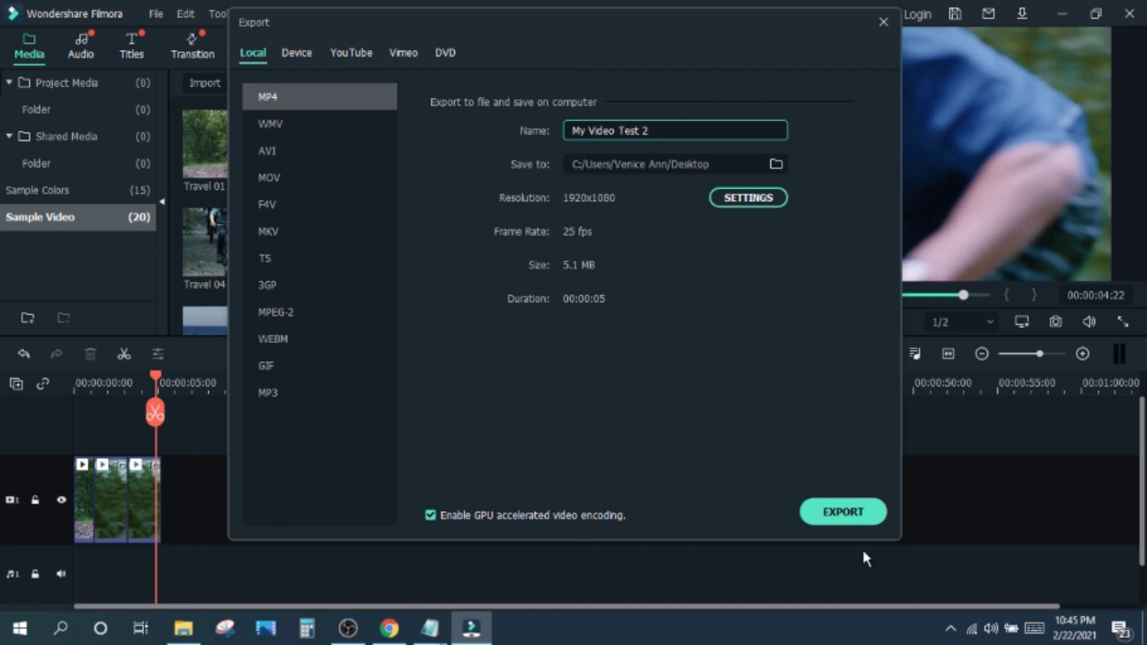
pyautogui.click(848, 514)
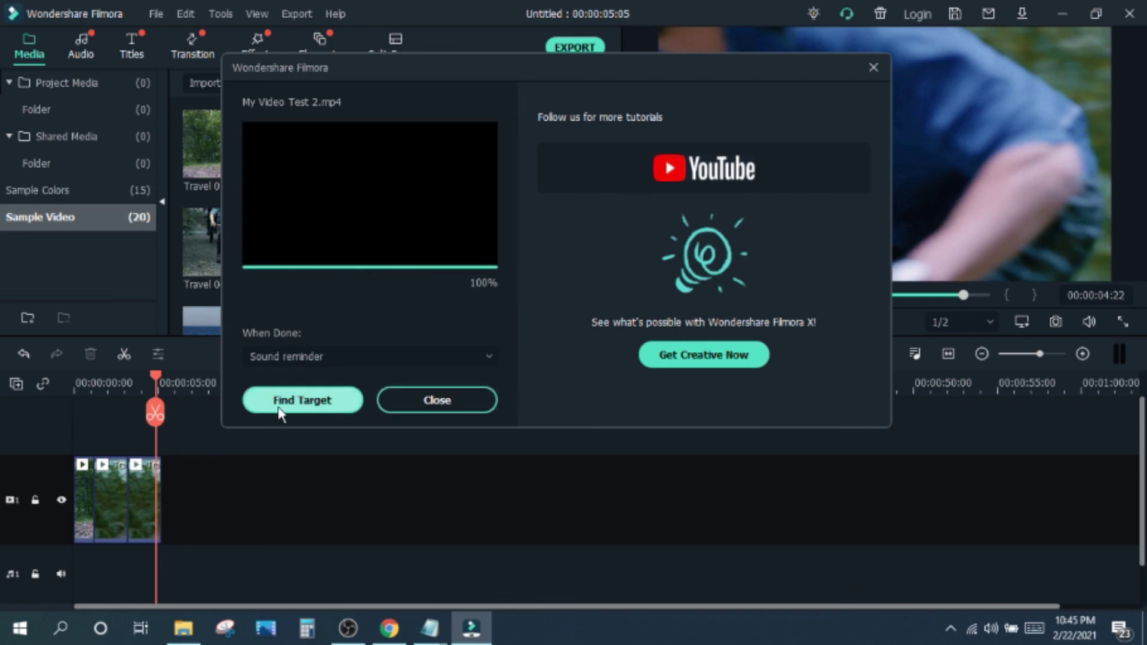
pyautogui.click(437, 402)
# - Play the exported My Video Test 2.mp4 from the desktop and close the player
pyautogui.click(1062, 14)
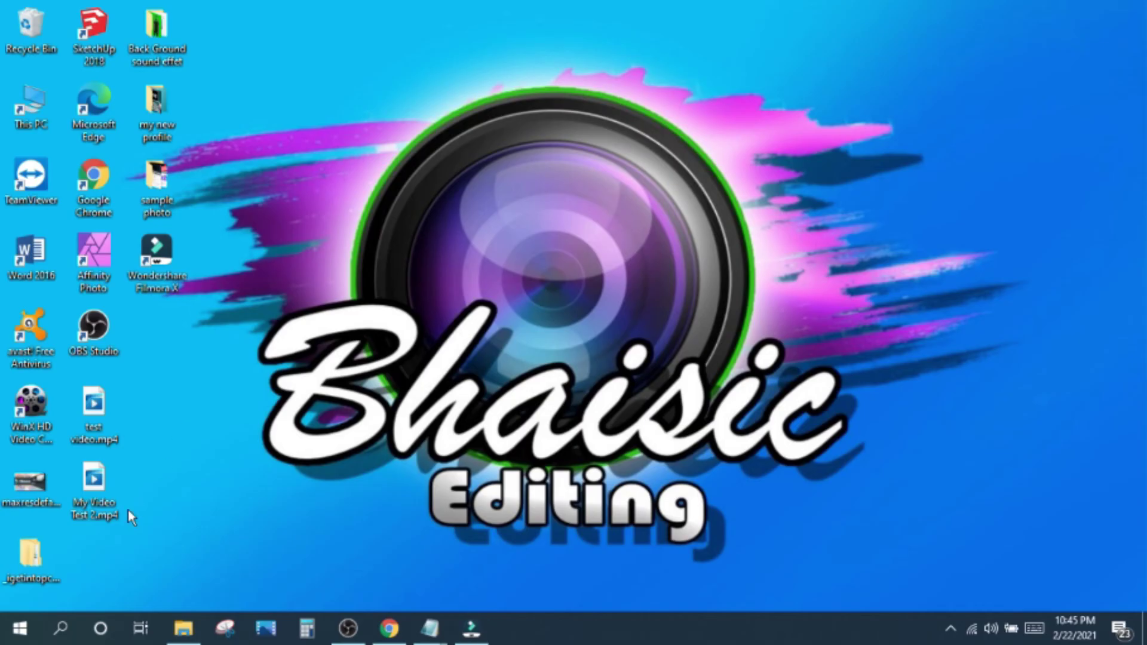
pyautogui.doubleClick(105, 478)
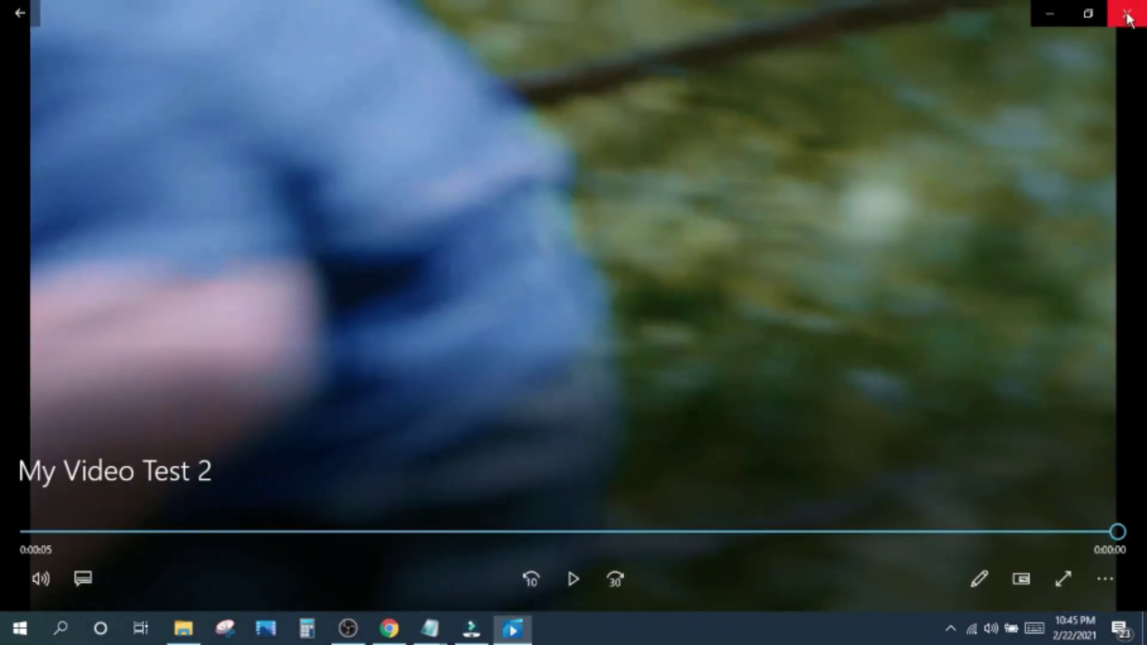
pyautogui.click(1128, 17)
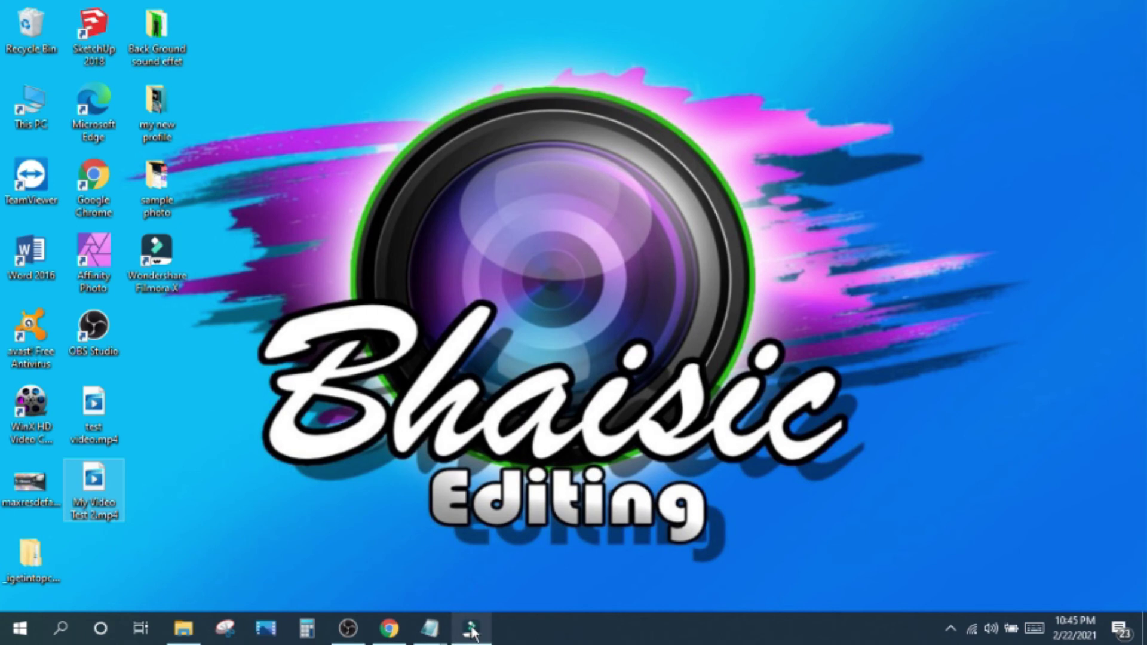
# - Return to Wondershare Filmora and look through the included elements and effects
pyautogui.moveTo(464, 634)
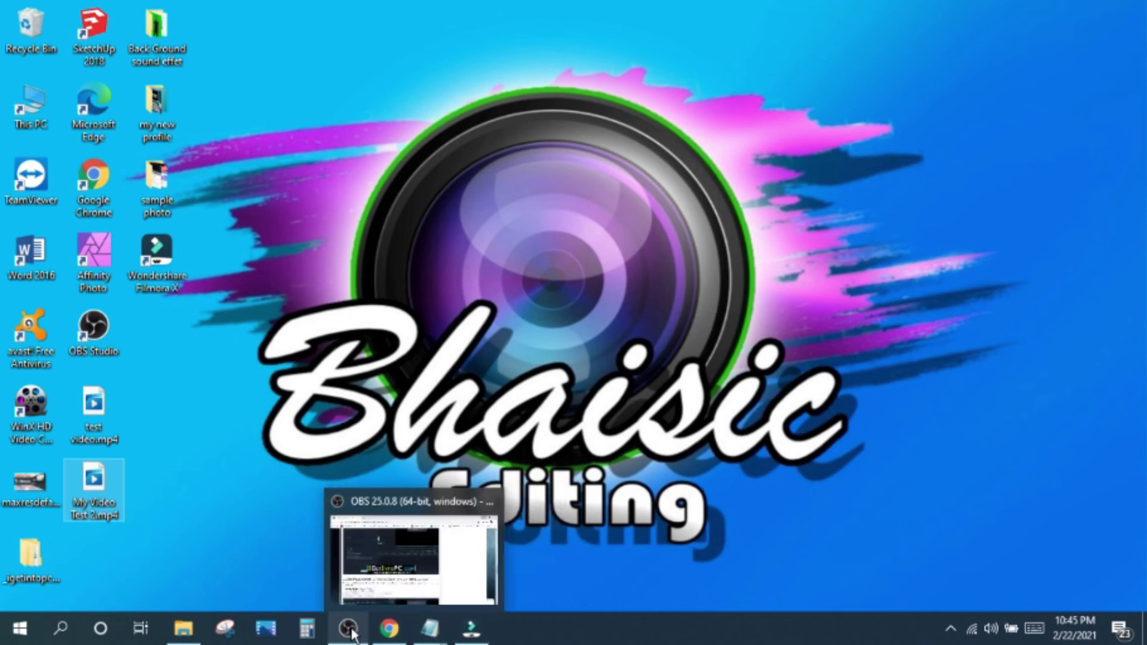
pyautogui.click(464, 635)
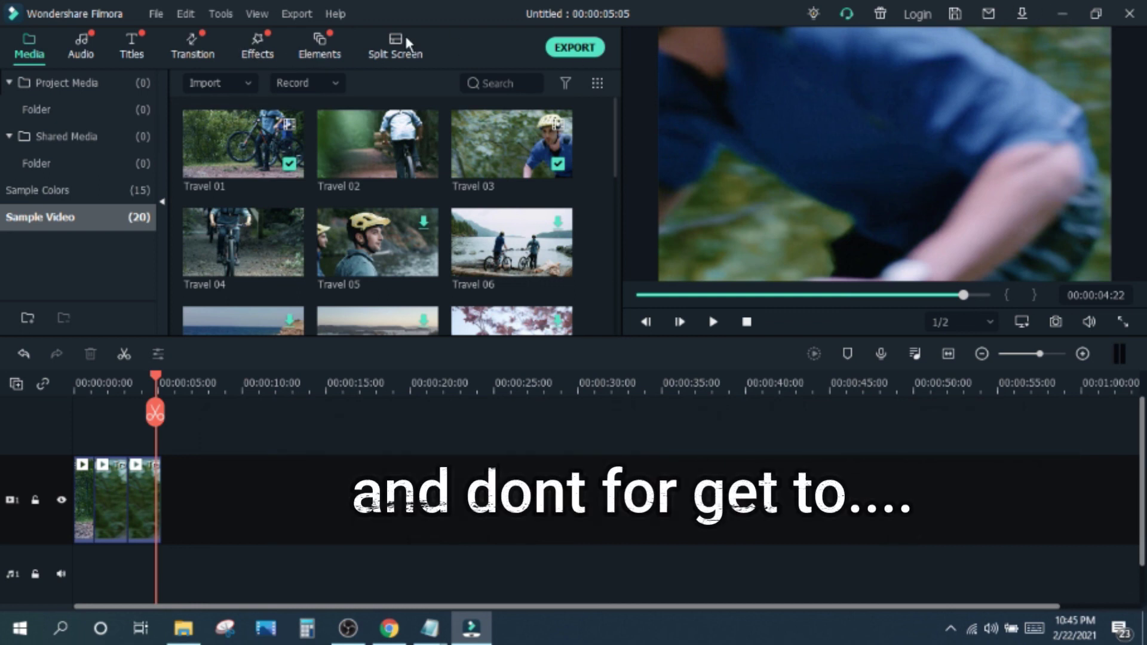
pyautogui.click(321, 45)
pyautogui.scroll(-10, 353, 143)
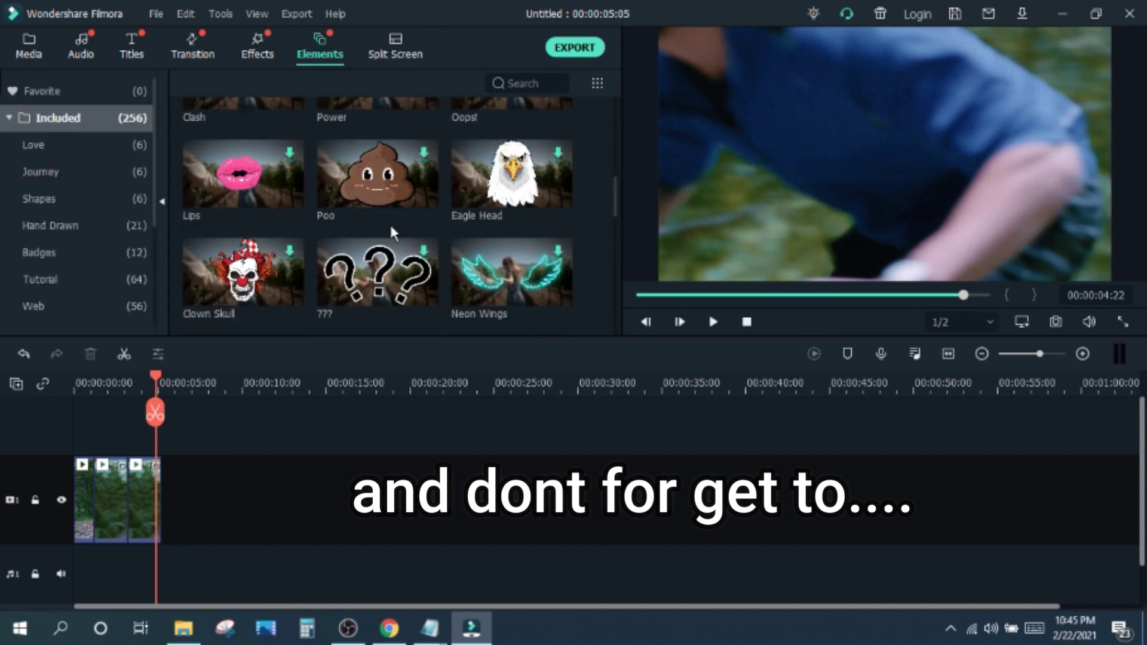
pyautogui.scroll(3, 615, 189)
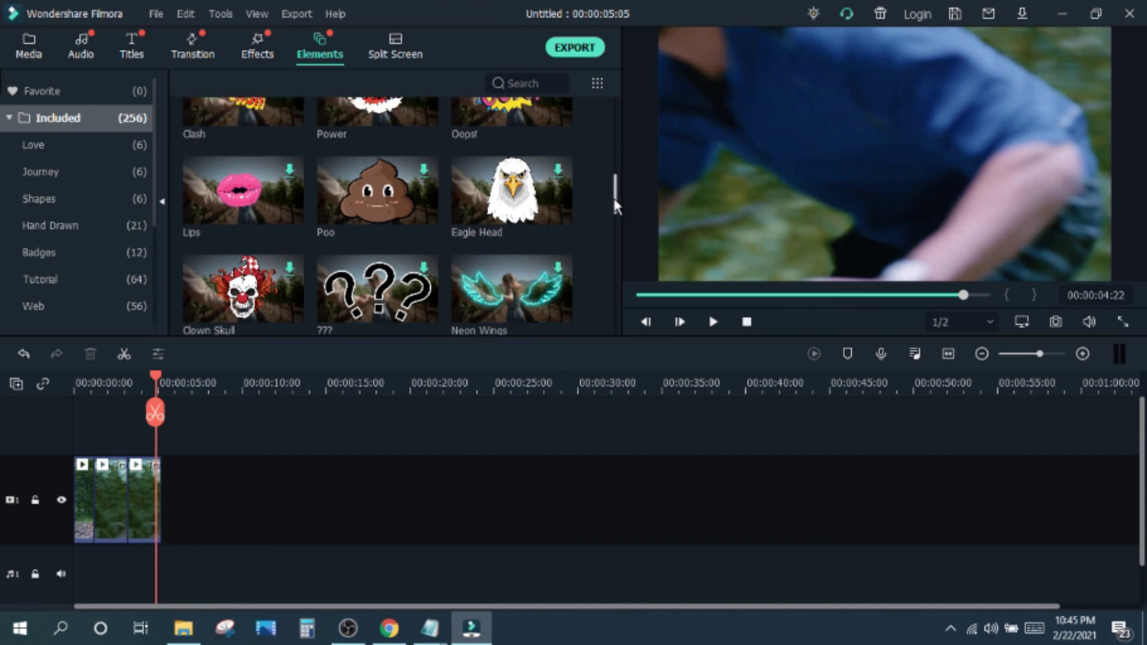
pyautogui.moveTo(615, 174); pyautogui.dragTo(615, 116)
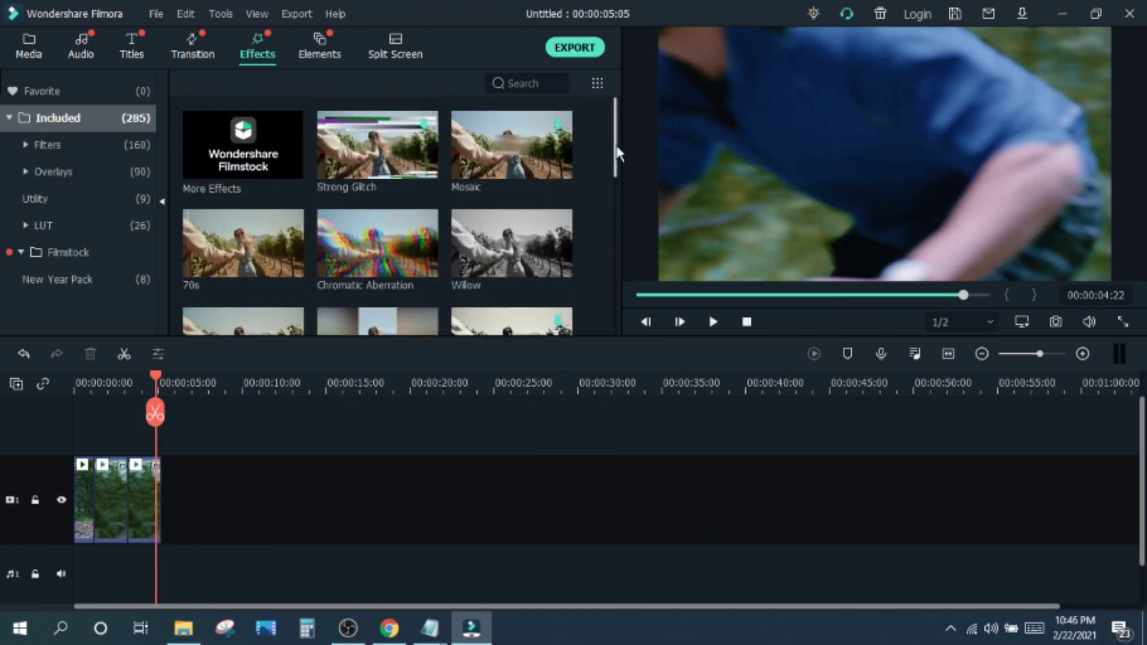
pyautogui.moveTo(615, 141); pyautogui.dragTo(616, 267)
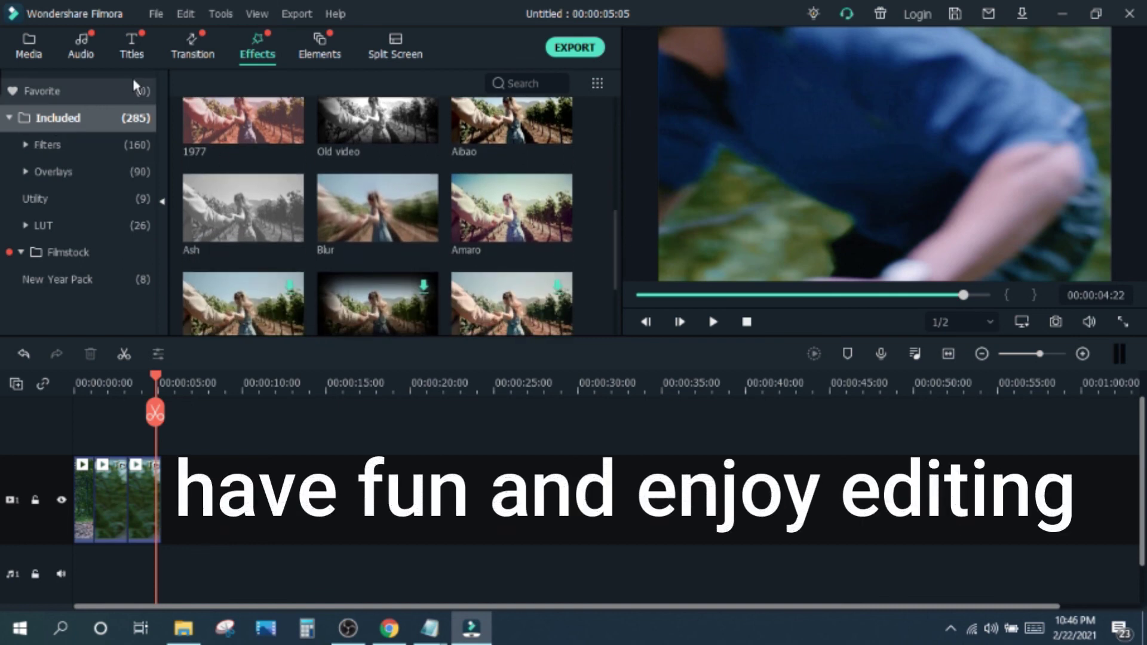
# - Look through the included transitions, titles with their categories, and split screen layouts
pyautogui.click(201, 45)
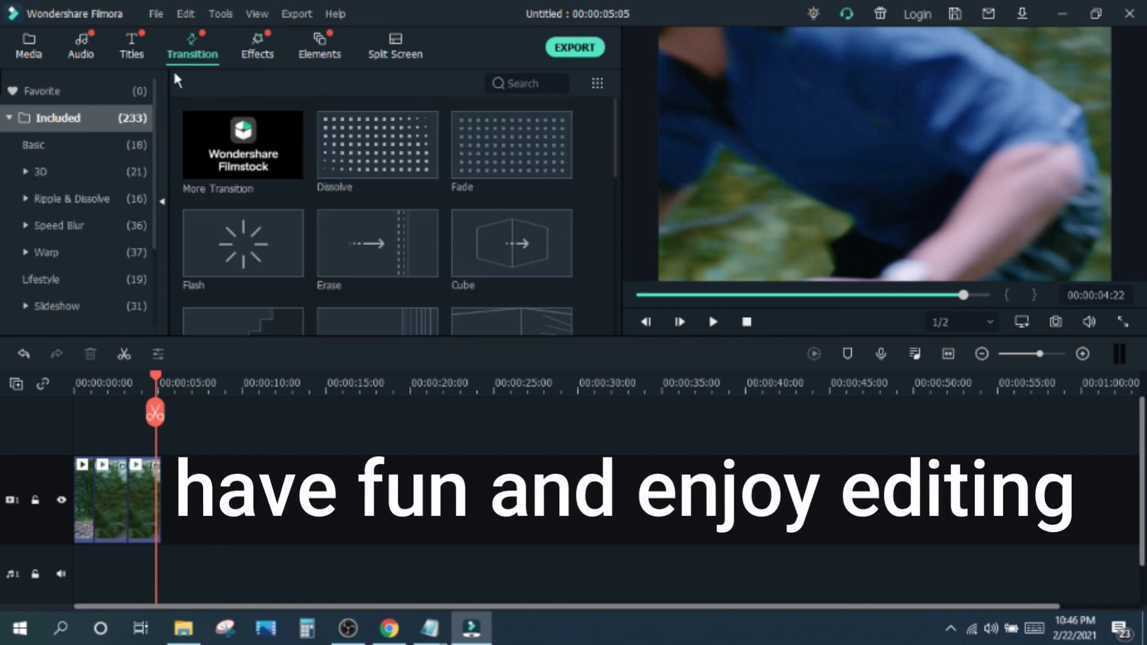
pyautogui.click(138, 53)
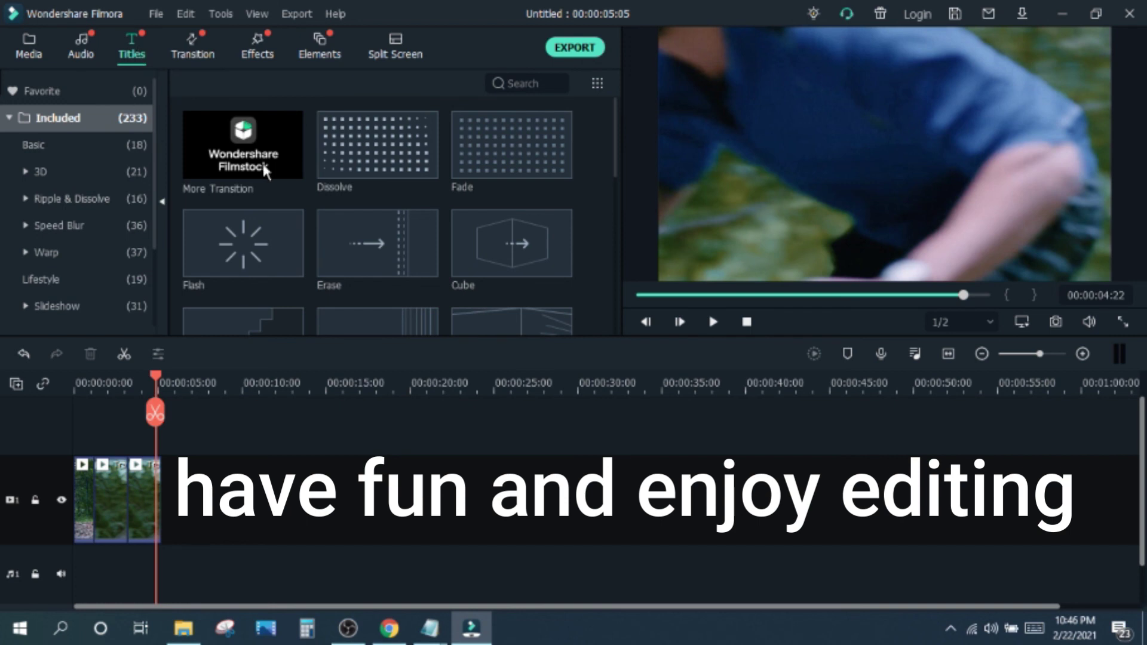
pyautogui.scroll(-5, 258, 174)
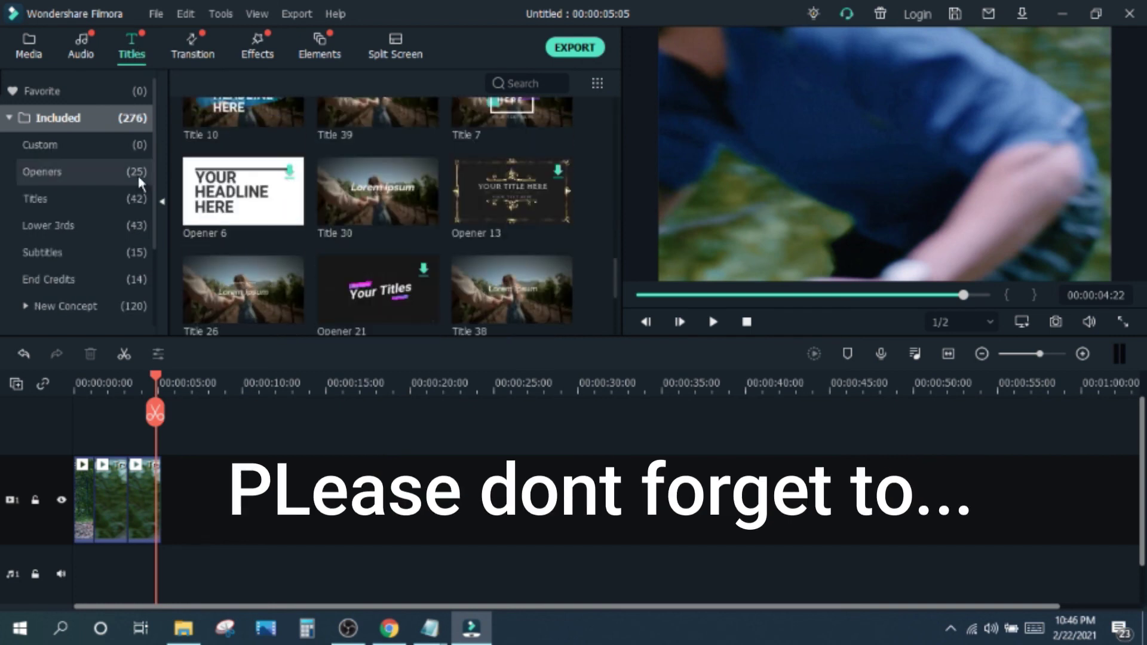
pyautogui.scroll(-3, 119, 185)
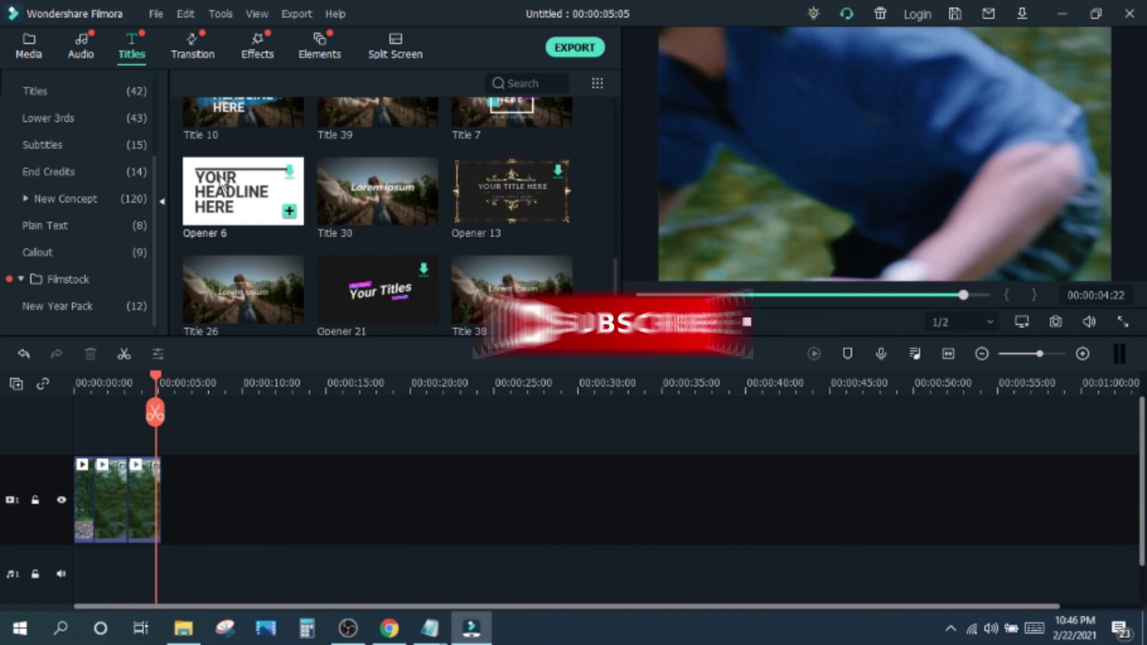
pyautogui.click(396, 48)
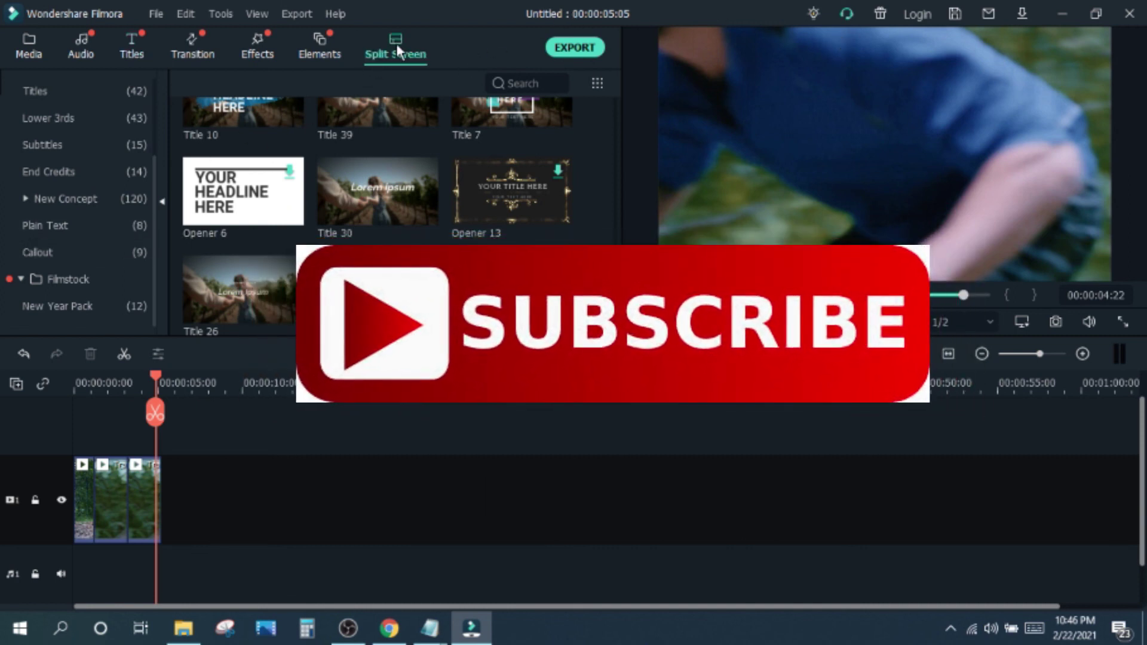
pyautogui.scroll(-4, 341, 192)
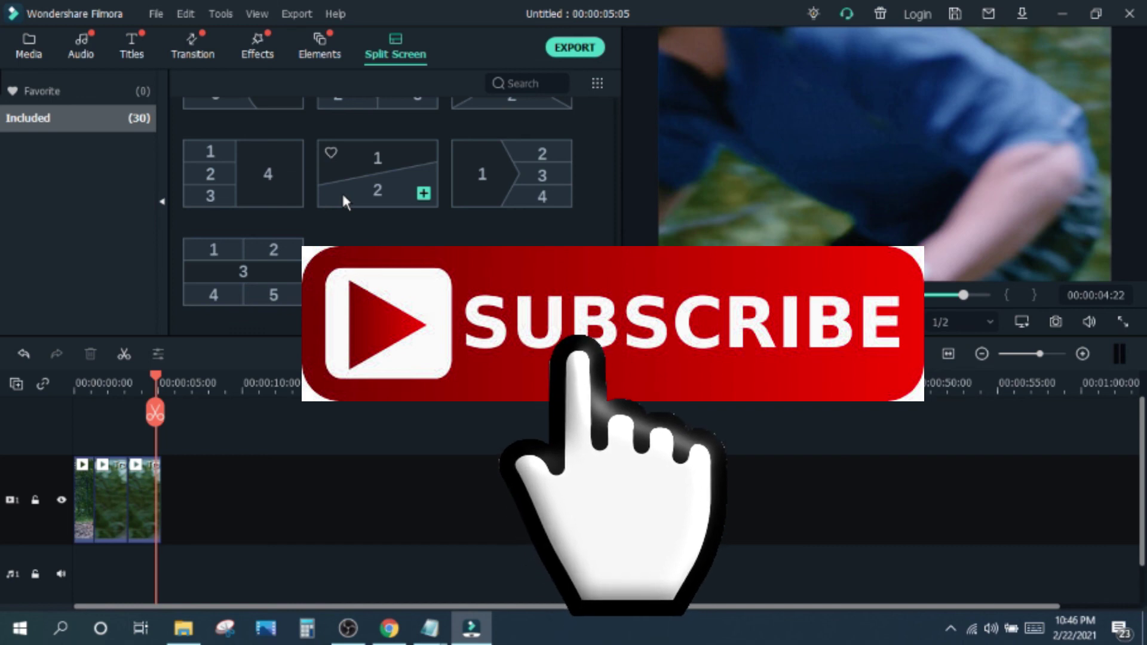
pyautogui.scroll(5, 341, 191)
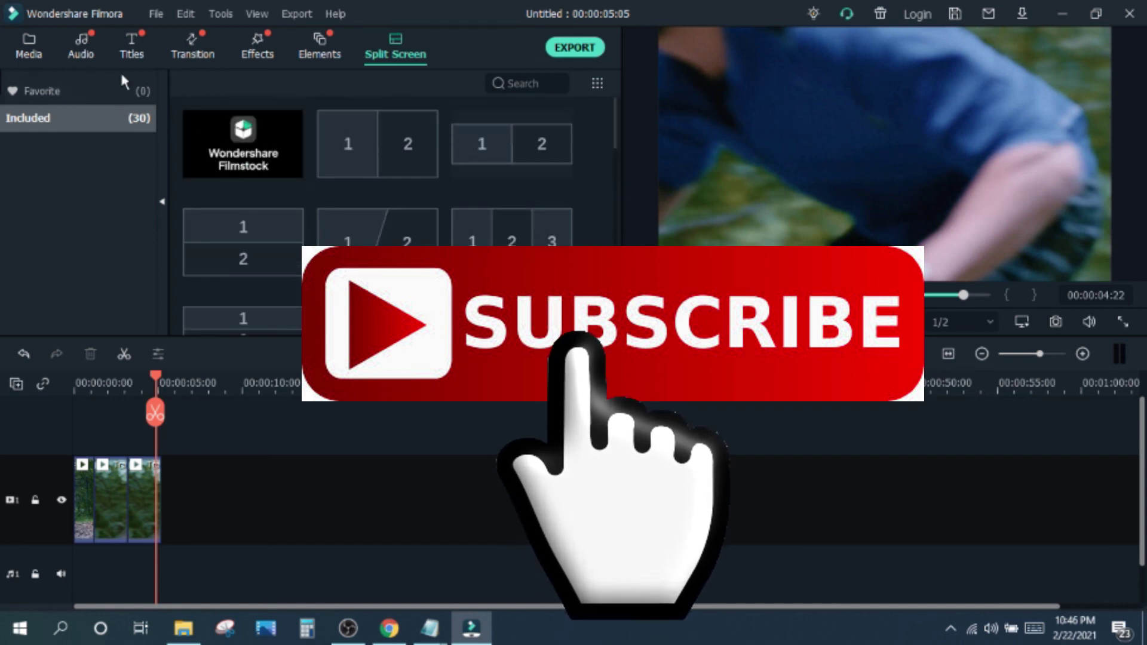